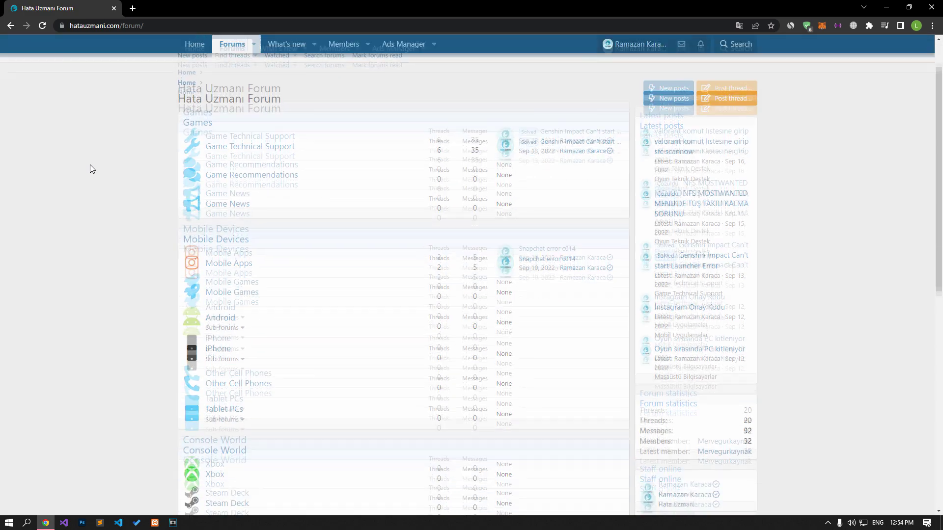
Browse the Hata Uzmani forum sections and start a new thread with Post thread
{"action": "scroll", "coordinate": [90, 165], "scroll_direction": "down", "scroll_amount": 5}
{"action": "scroll", "coordinate": [90, 164], "scroll_direction": "down", "scroll_amount": 5}
{"action": "scroll", "coordinate": [90, 164], "scroll_direction": "down", "scroll_amount": 5}
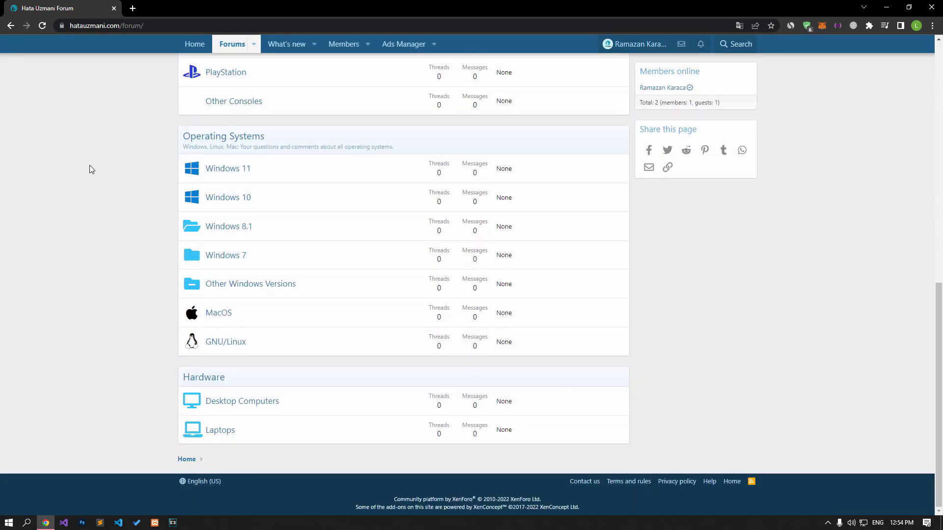
{"action": "scroll", "coordinate": [89, 165], "scroll_direction": "up", "scroll_amount": 3}
{"action": "scroll", "coordinate": [90, 165], "scroll_direction": "up", "scroll_amount": 3}
{"action": "scroll", "coordinate": [89, 165], "scroll_direction": "up", "scroll_amount": 3}
{"action": "scroll", "coordinate": [90, 165], "scroll_direction": "up", "scroll_amount": 2}
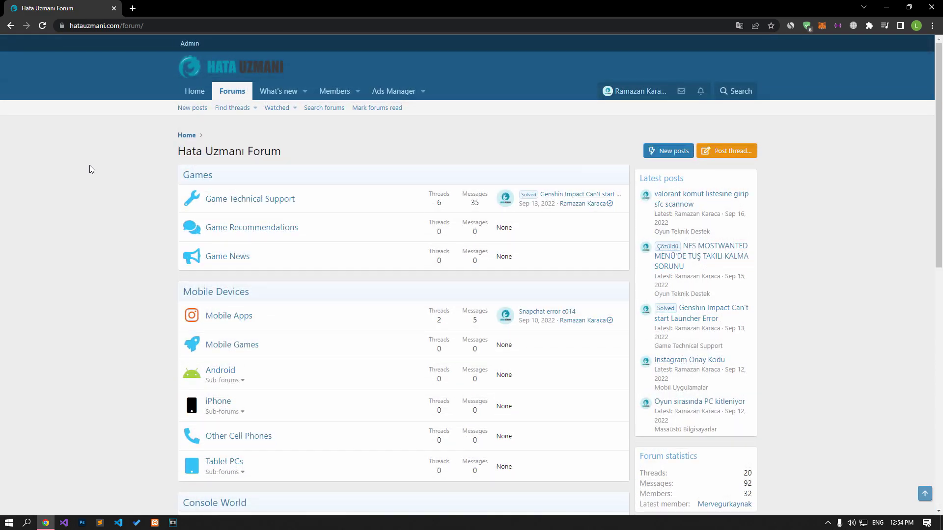
{"action": "left_click", "coordinate": [749, 152]}
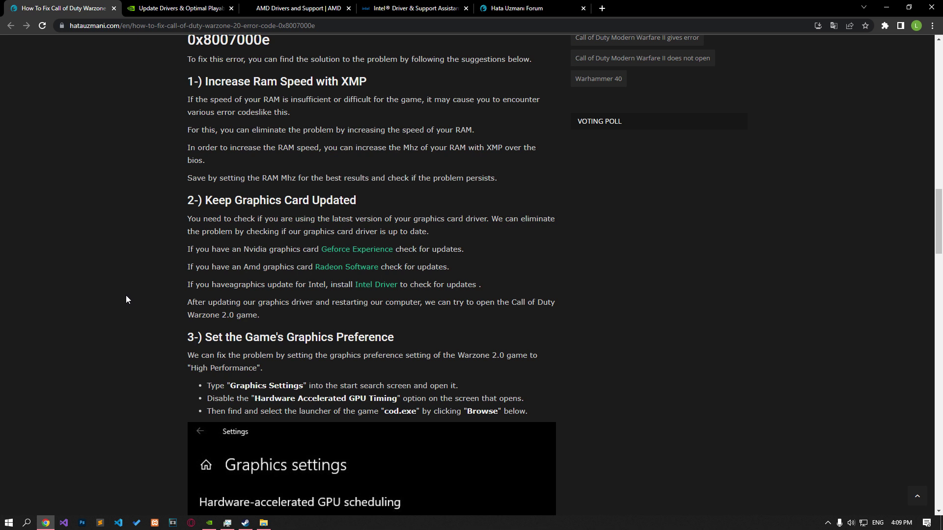
Read down the article's fix steps, then switch to the AMD Drivers and Support tab
{"action": "scroll", "coordinate": [126, 300], "scroll_direction": "down", "scroll_amount": 3}
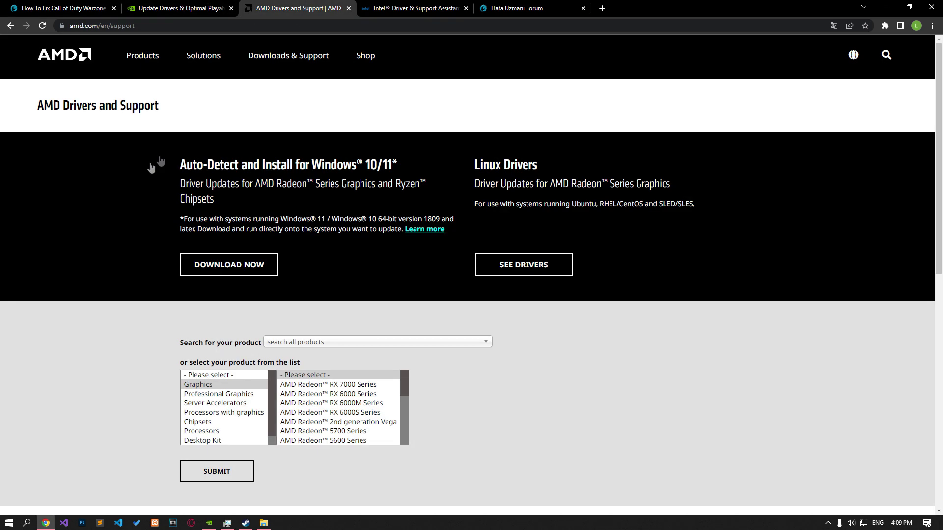
{"action": "key", "text": "ctrl+Tab"}
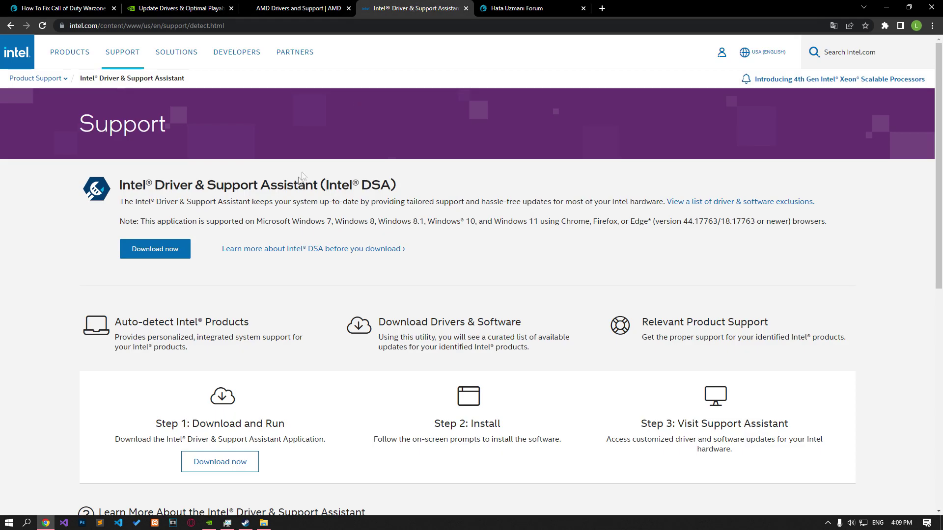
Check GeForce Experience drivers for Game Ready Driver 528.49 and view restart options without restarting
{"action": "left_click", "coordinate": [209, 523]}
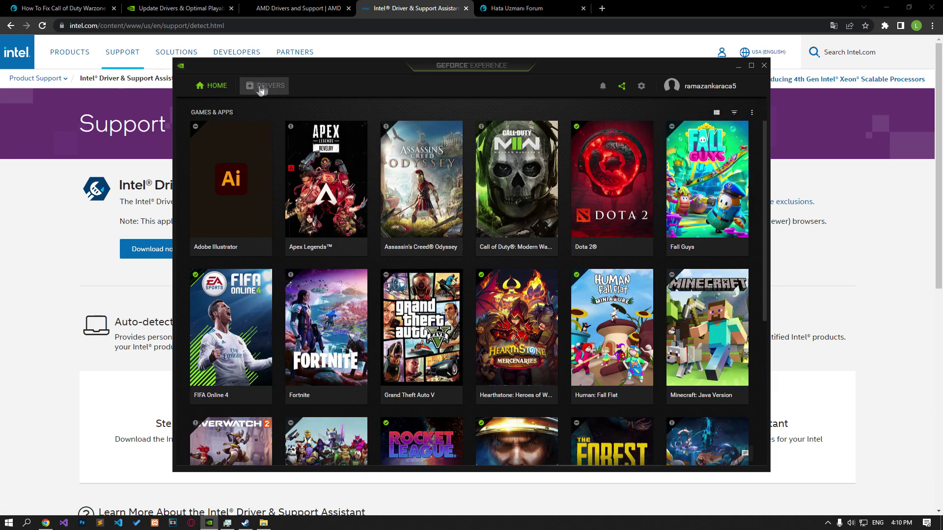
{"action": "left_click", "coordinate": [264, 91]}
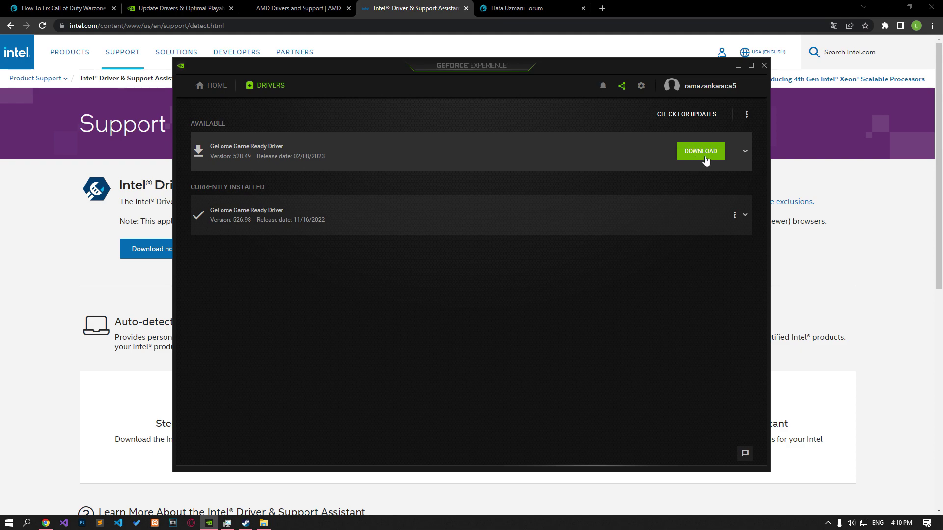
{"action": "left_click", "coordinate": [4, 524]}
{"action": "left_click", "coordinate": [12, 504]}
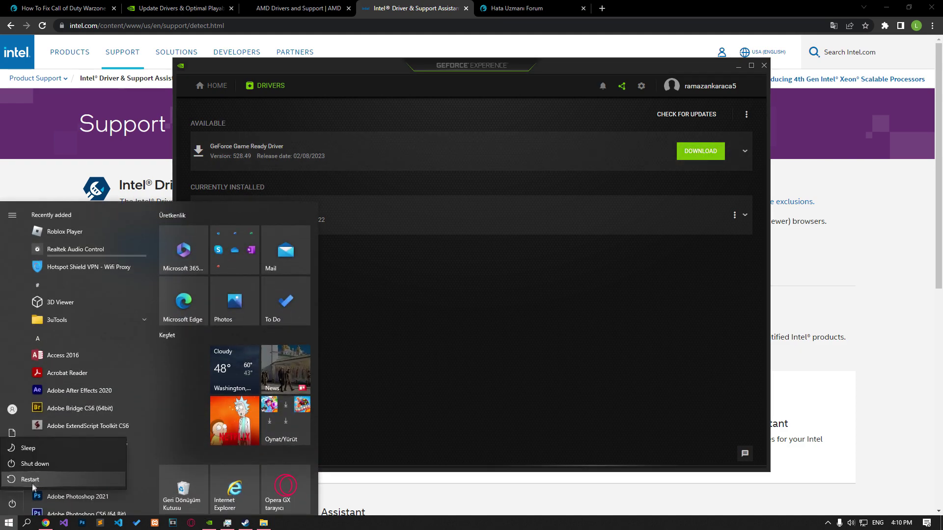
{"action": "left_click", "coordinate": [557, 276]}
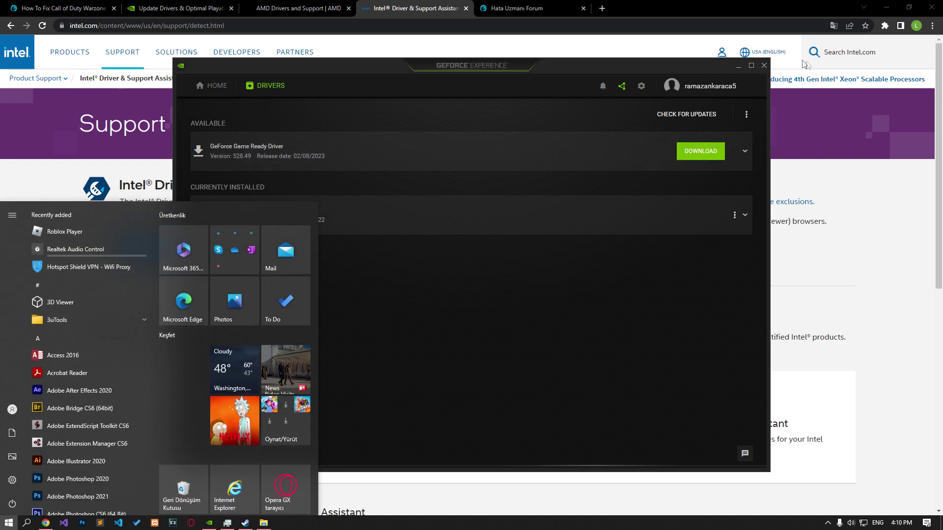
Close GeForce Experience and return to the article's graphics-preference step
{"action": "left_click", "coordinate": [764, 65]}
{"action": "left_click", "coordinate": [61, 6]}
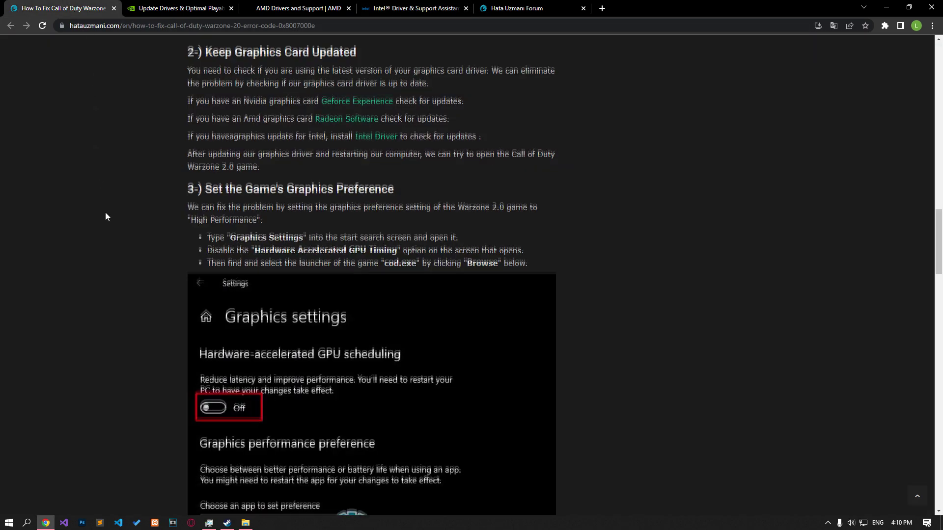
{"action": "scroll", "coordinate": [105, 212], "scroll_direction": "down", "scroll_amount": 3}
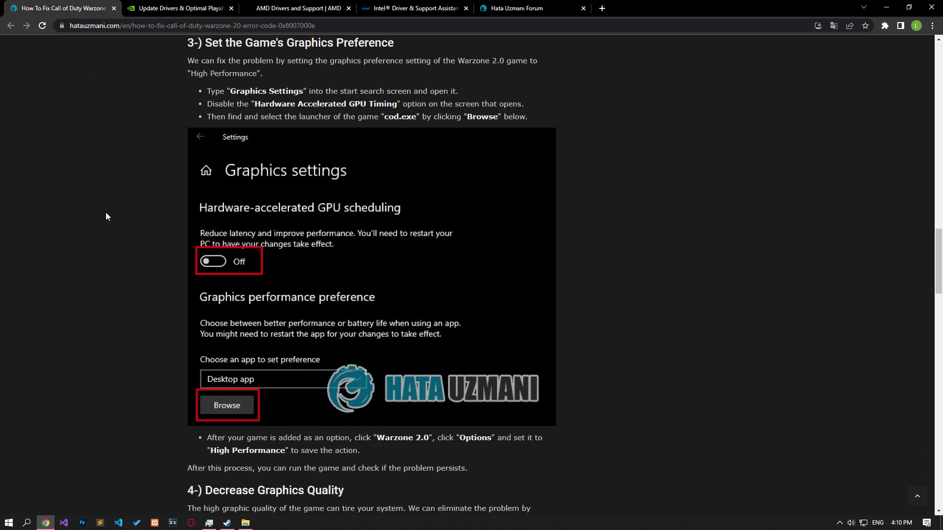
Add cod.exe from the Call of Duty HQ folder to Windows Graphics settings
{"action": "key", "text": "super"}
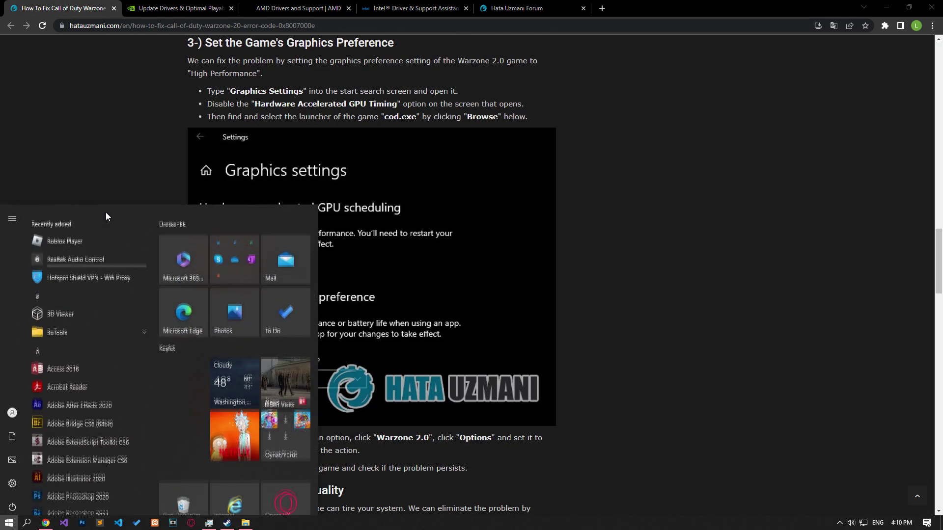
{"action": "type", "text": "grap"}
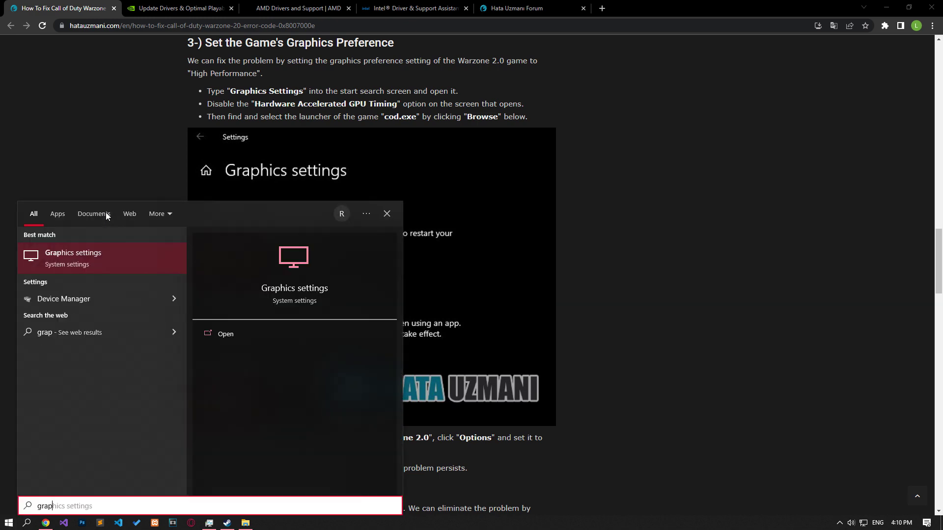
{"action": "left_click", "coordinate": [61, 263]}
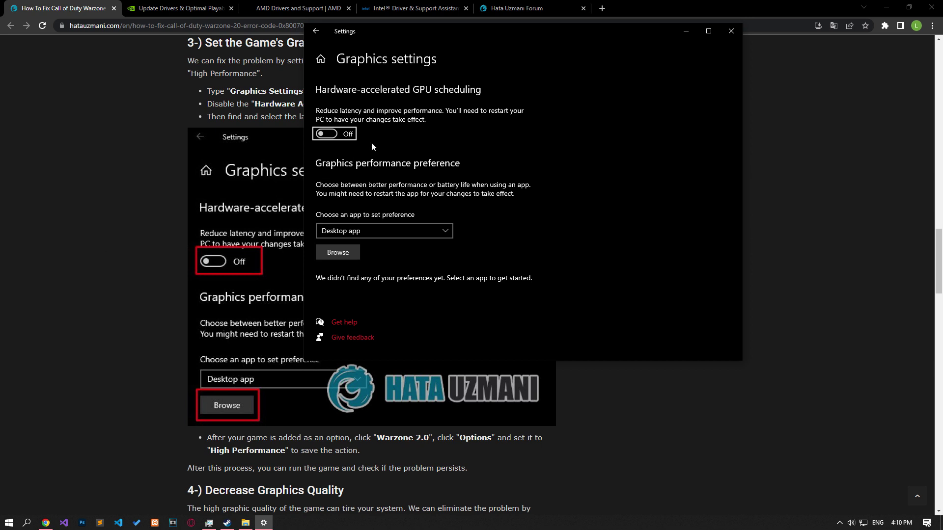
{"action": "left_click", "coordinate": [341, 254]}
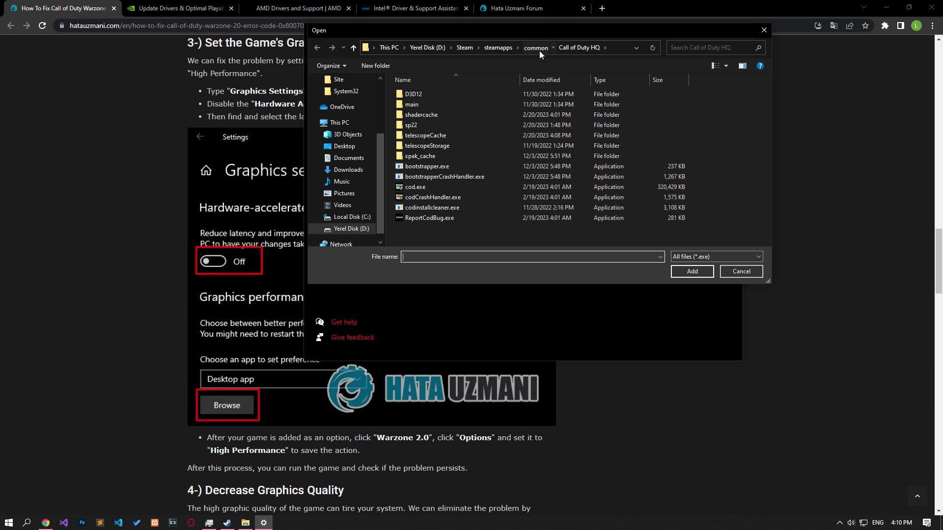
{"action": "left_click", "coordinate": [536, 47]}
{"action": "double_click", "coordinate": [417, 104]}
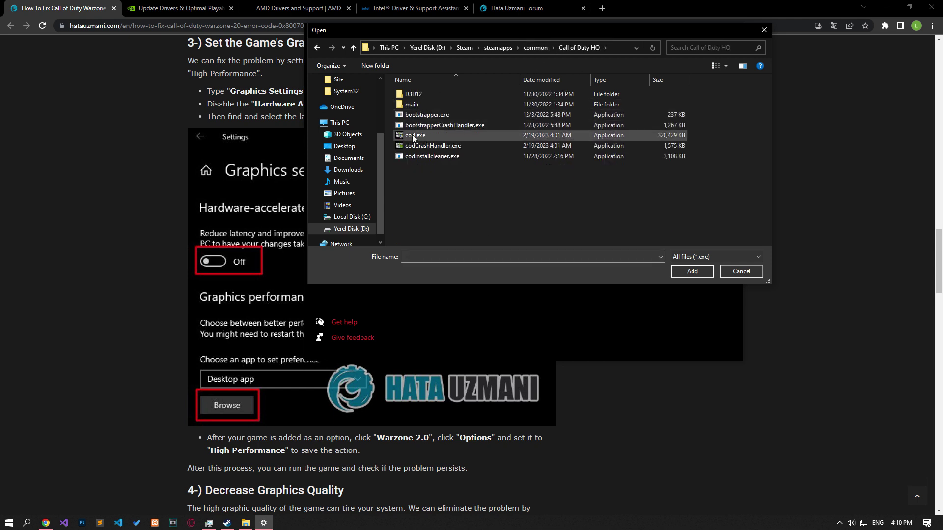
{"action": "left_click", "coordinate": [413, 188]}
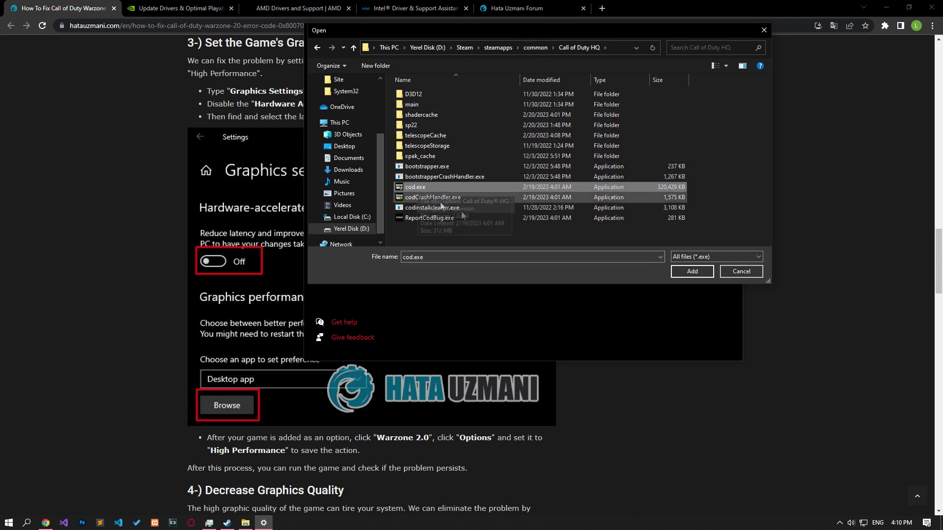
{"action": "left_click", "coordinate": [692, 271]}
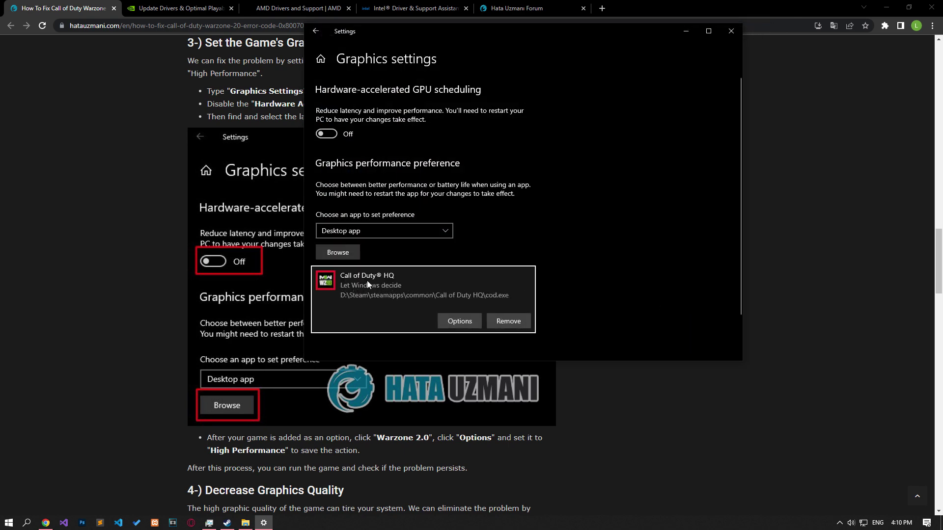
Set Call of Duty HQ's graphics preference to High performance and save it
{"action": "left_click", "coordinate": [459, 321]}
{"action": "left_click", "coordinate": [441, 216]}
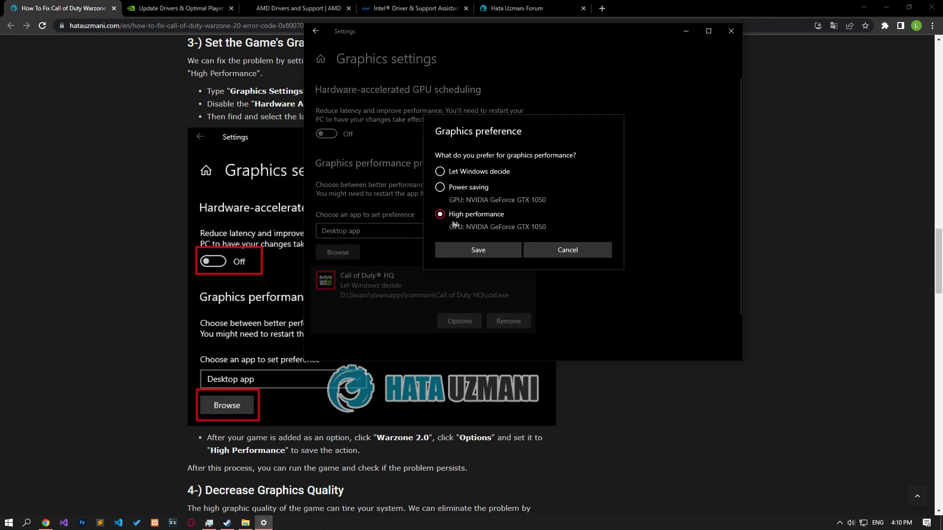
{"action": "left_click", "coordinate": [484, 255]}
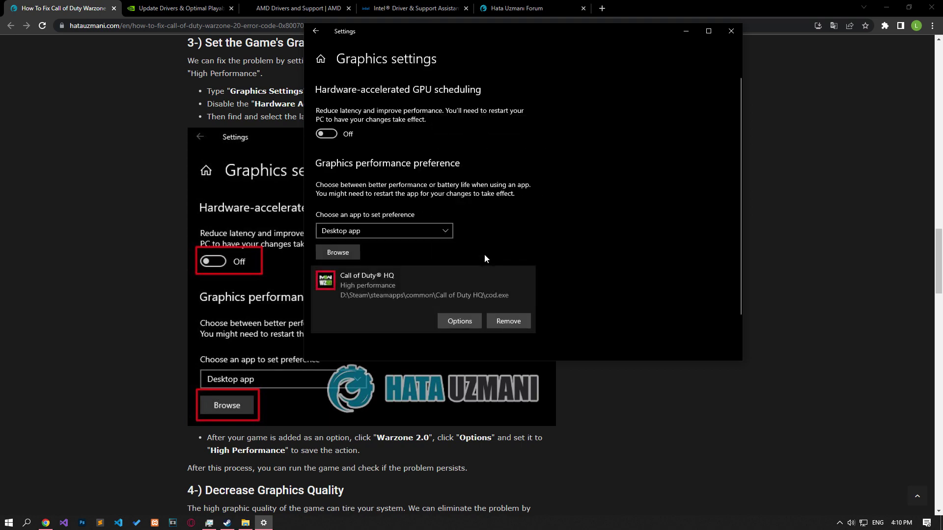
{"action": "left_click", "coordinate": [729, 33]}
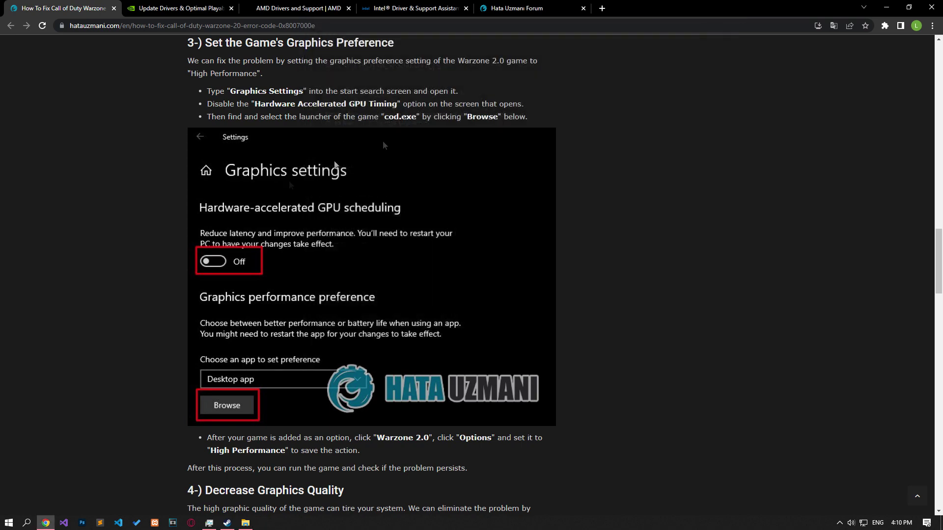
{"action": "scroll", "coordinate": [118, 316], "scroll_direction": "down", "scroll_amount": 5}
{"action": "scroll", "coordinate": [118, 317], "scroll_direction": "down", "scroll_amount": 5}
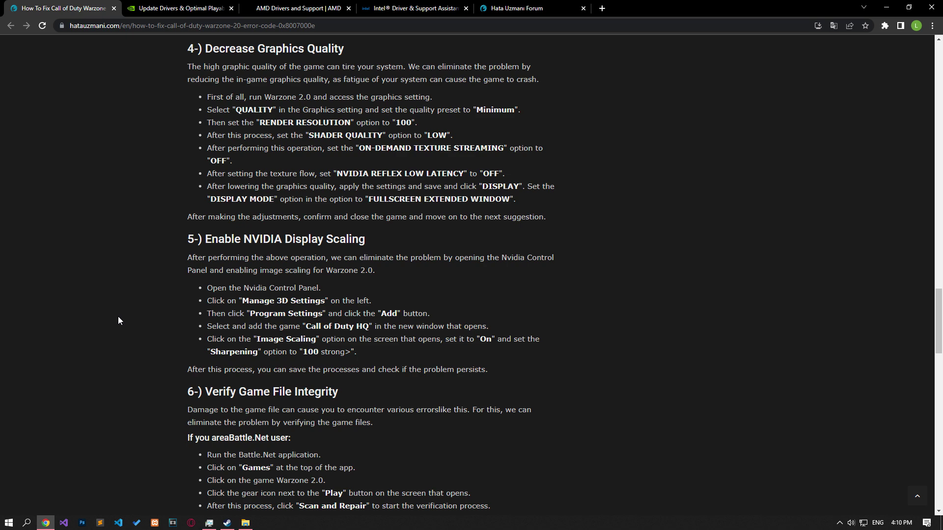
{"action": "key", "text": "super"}
Open Virus & threat protection settings and turn Real-time protection off
{"action": "type", "text": "vir"}
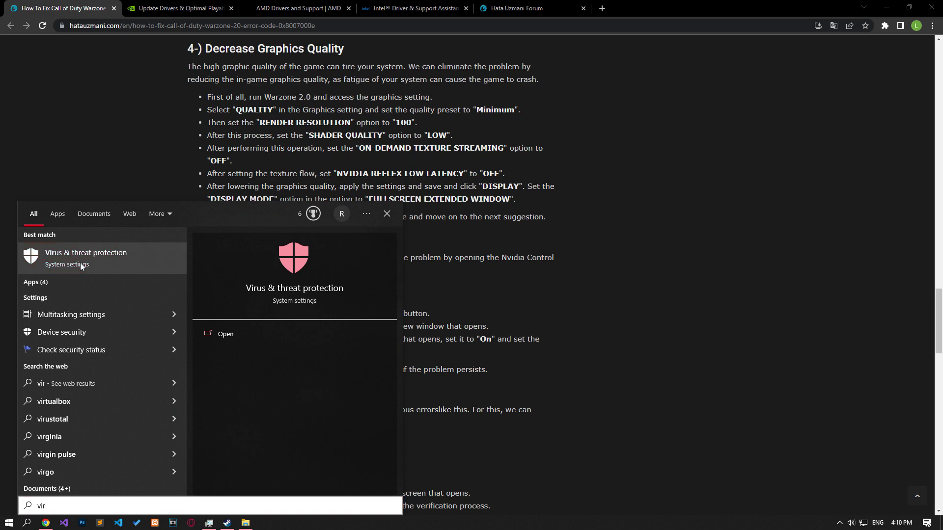
{"action": "left_click", "coordinate": [80, 264]}
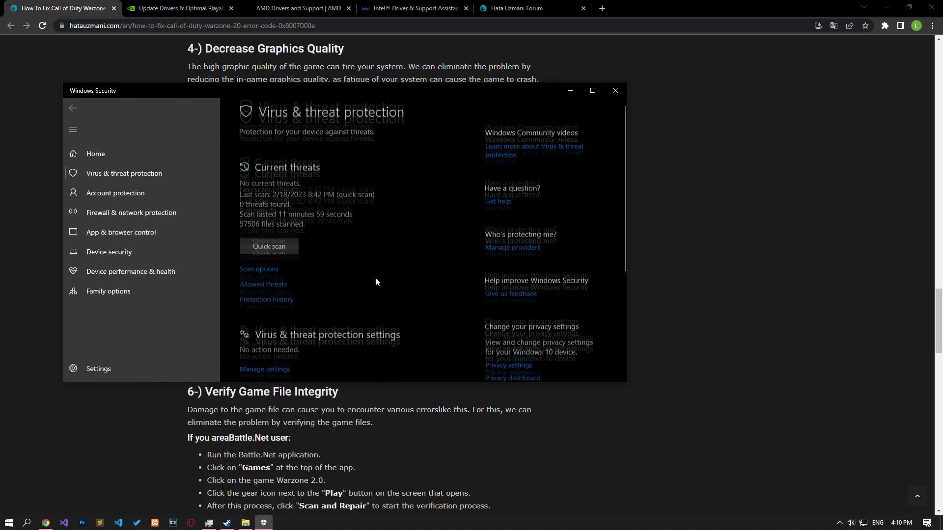
{"action": "scroll", "coordinate": [375, 280], "scroll_direction": "down", "scroll_amount": 5}
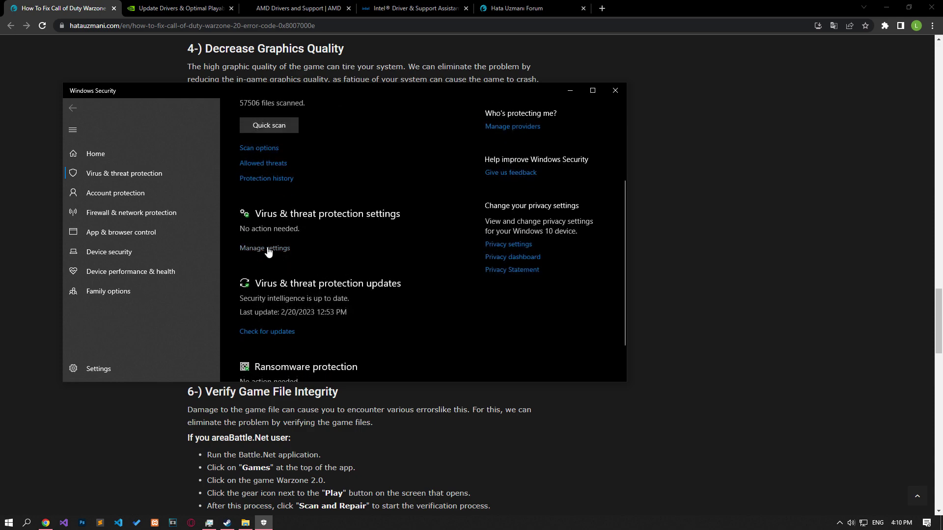
{"action": "left_click", "coordinate": [270, 248]}
{"action": "scroll", "coordinate": [268, 249], "scroll_direction": "down", "scroll_amount": 2}
{"action": "scroll", "coordinate": [269, 250], "scroll_direction": "down", "scroll_amount": 5}
{"action": "scroll", "coordinate": [267, 247], "scroll_direction": "down", "scroll_amount": 3}
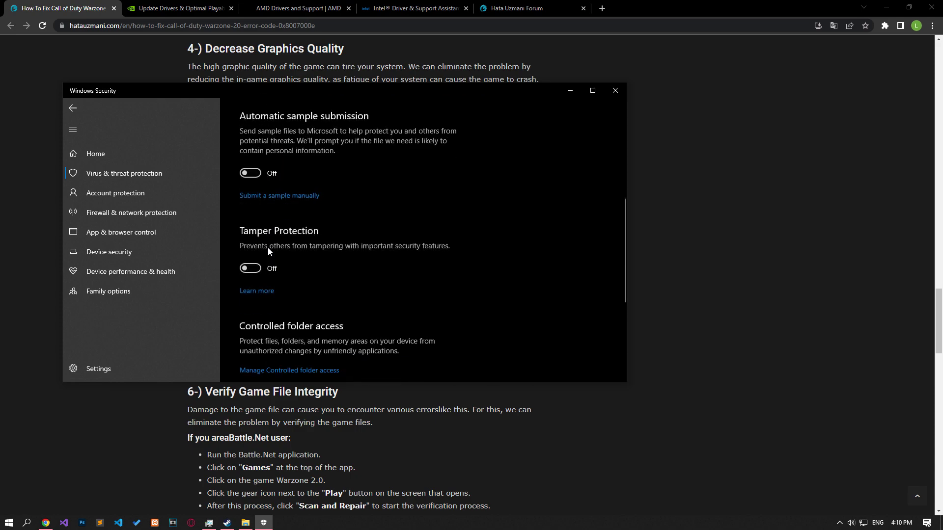
{"action": "scroll", "coordinate": [266, 295], "scroll_direction": "down", "scroll_amount": 3}
{"action": "left_click", "coordinate": [265, 334]}
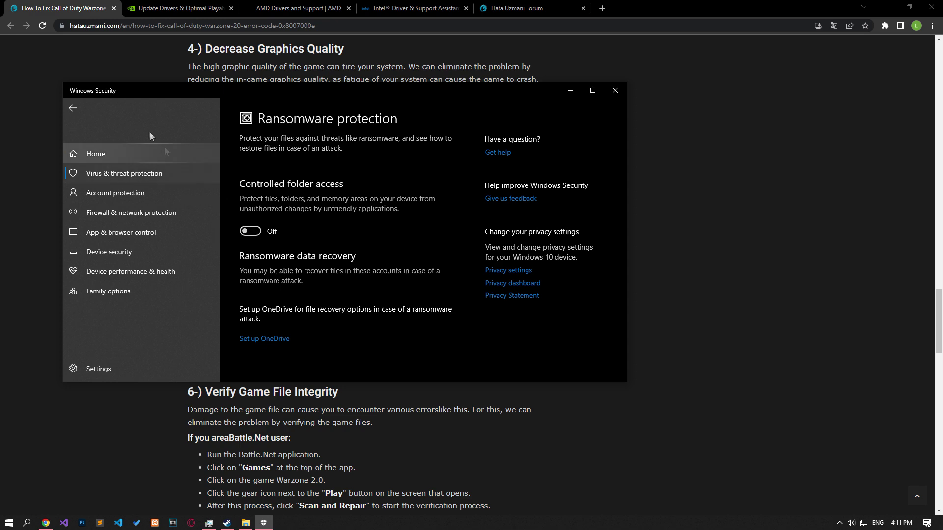
{"action": "left_click", "coordinate": [73, 108]}
{"action": "scroll", "coordinate": [335, 250], "scroll_direction": "up", "scroll_amount": 3}
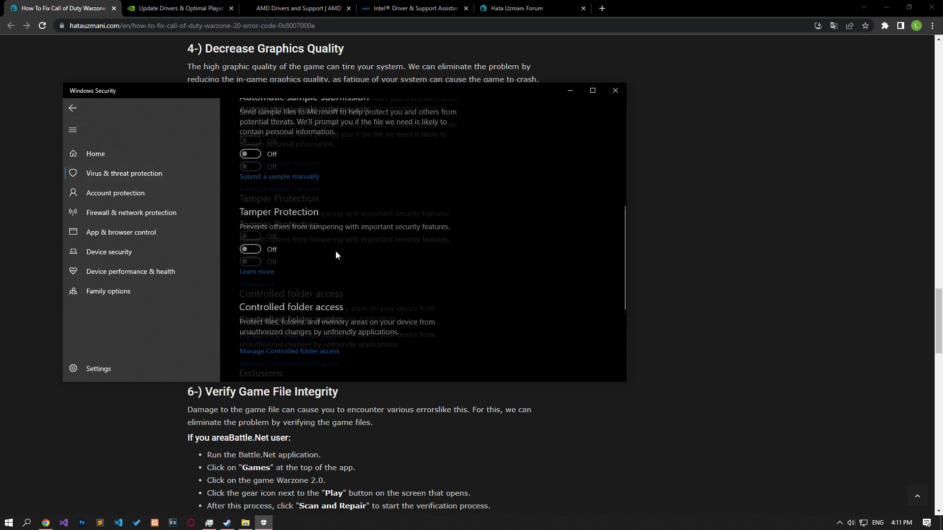
{"action": "scroll", "coordinate": [335, 253], "scroll_direction": "up", "scroll_amount": 3}
{"action": "left_click", "coordinate": [253, 237]}
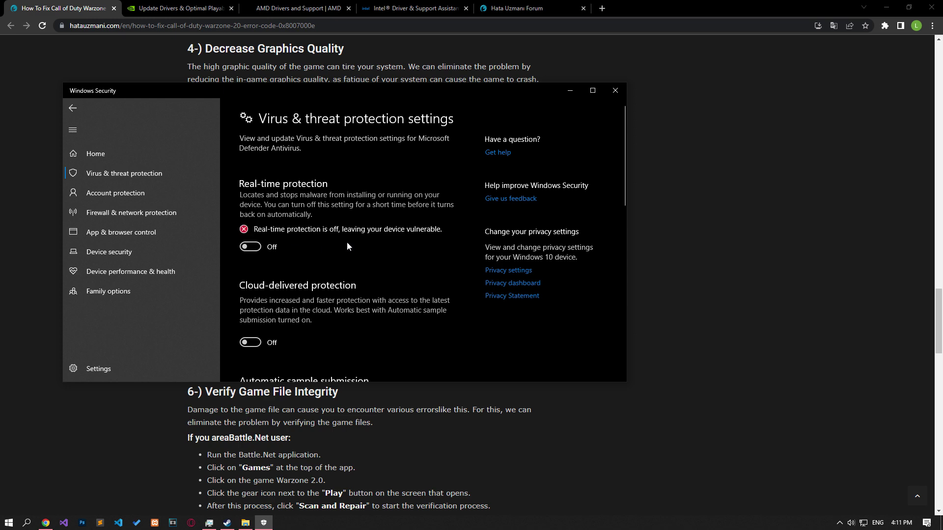
Add the Call of Duty HQ Steam folder as a Defender exclusion and close Windows Security
{"action": "scroll", "coordinate": [265, 265], "scroll_direction": "down", "scroll_amount": 10}
{"action": "left_click", "coordinate": [269, 264]}
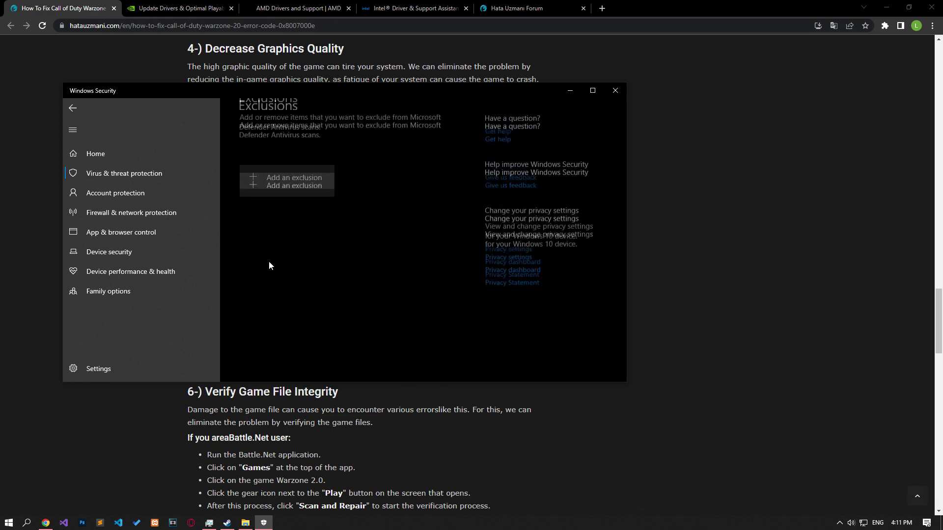
{"action": "left_click", "coordinate": [275, 201]}
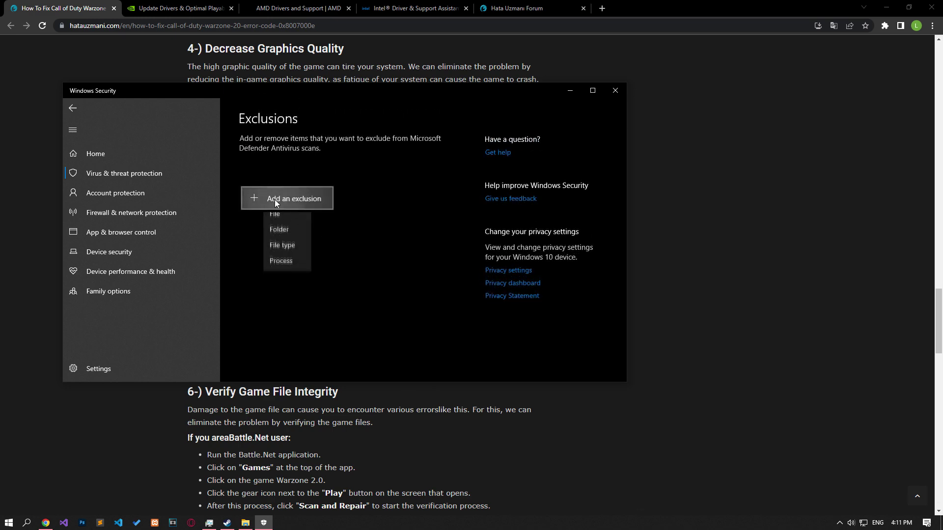
{"action": "left_click", "coordinate": [281, 240]}
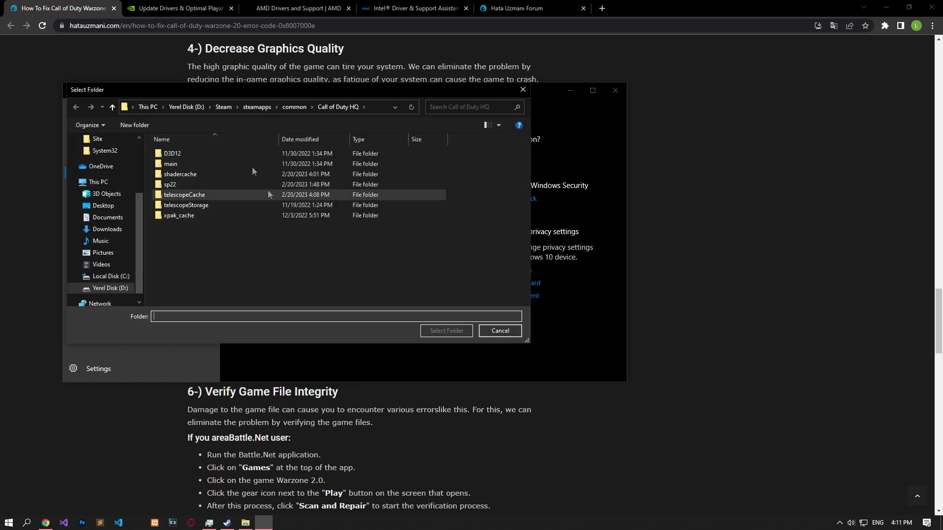
{"action": "left_click", "coordinate": [295, 107]}
{"action": "double_click", "coordinate": [172, 164]}
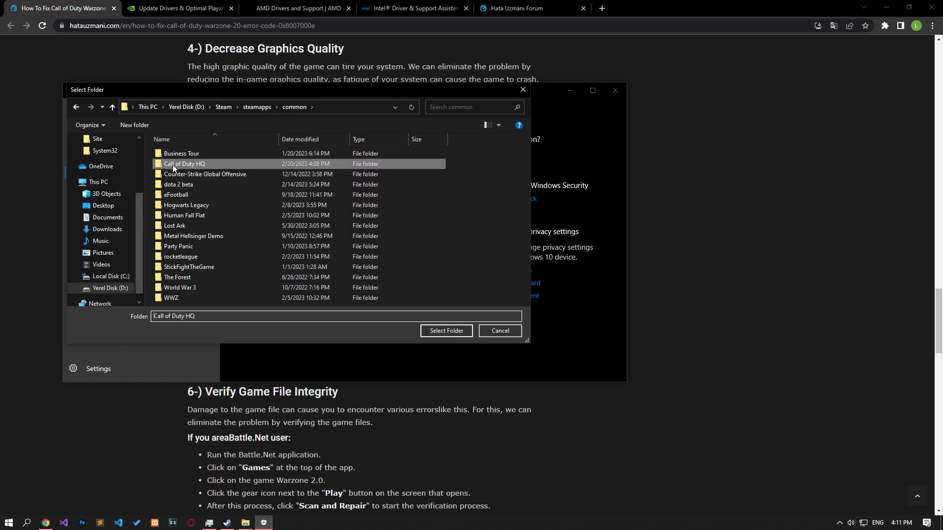
{"action": "left_click", "coordinate": [446, 330]}
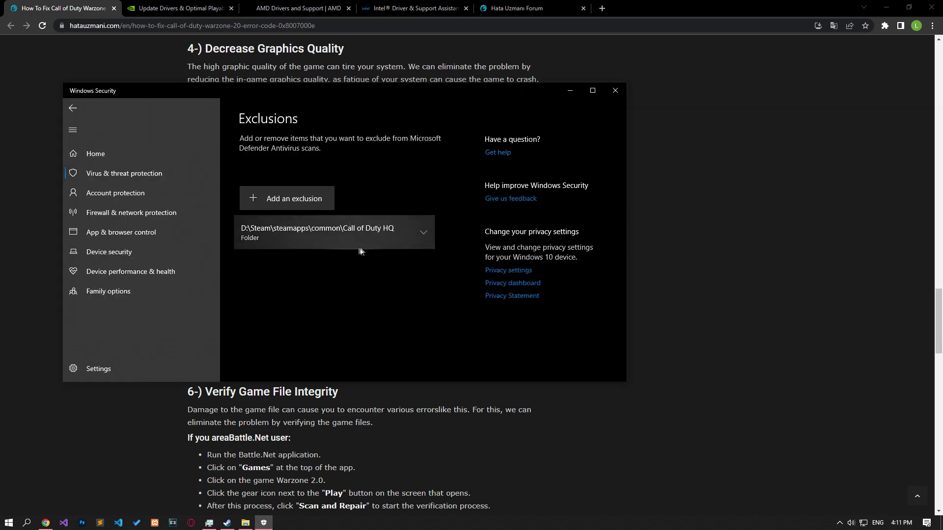
{"action": "left_click", "coordinate": [609, 93]}
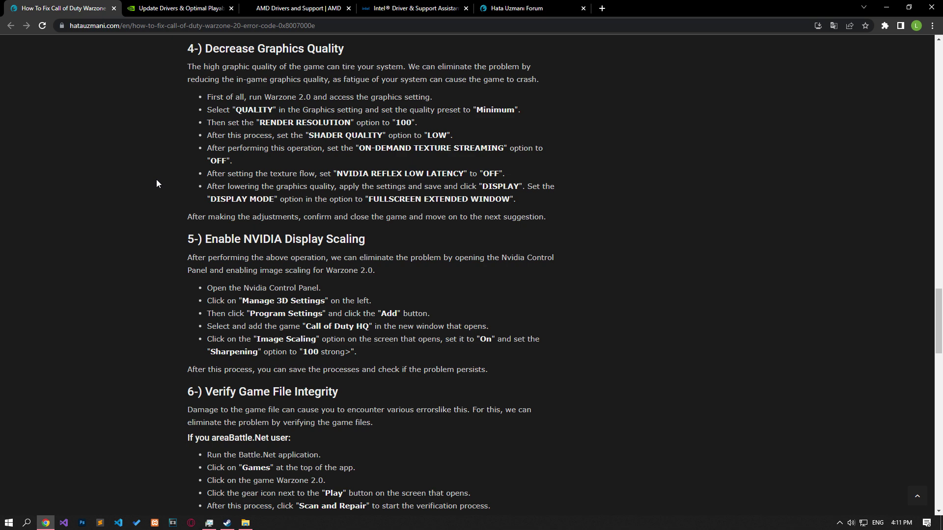
Launch NVIDIA Control Panel from the desktop and show Manage 3D Settings' Program Settings
{"action": "key", "text": "super+d"}
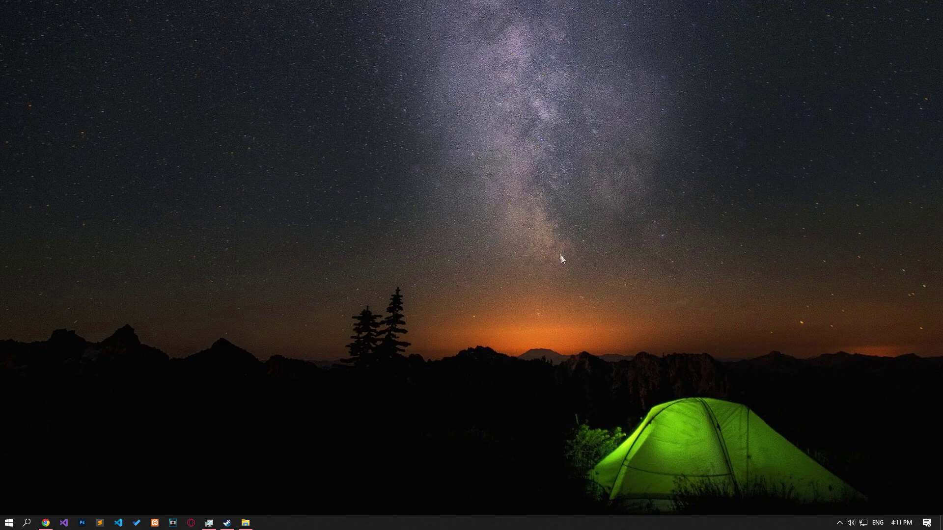
{"action": "right_click", "coordinate": [553, 214]}
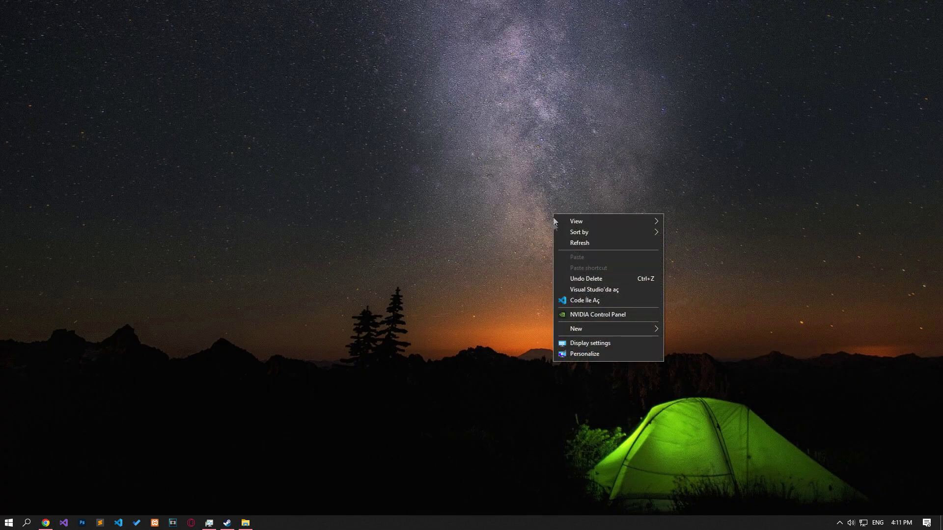
{"action": "left_click", "coordinate": [583, 318]}
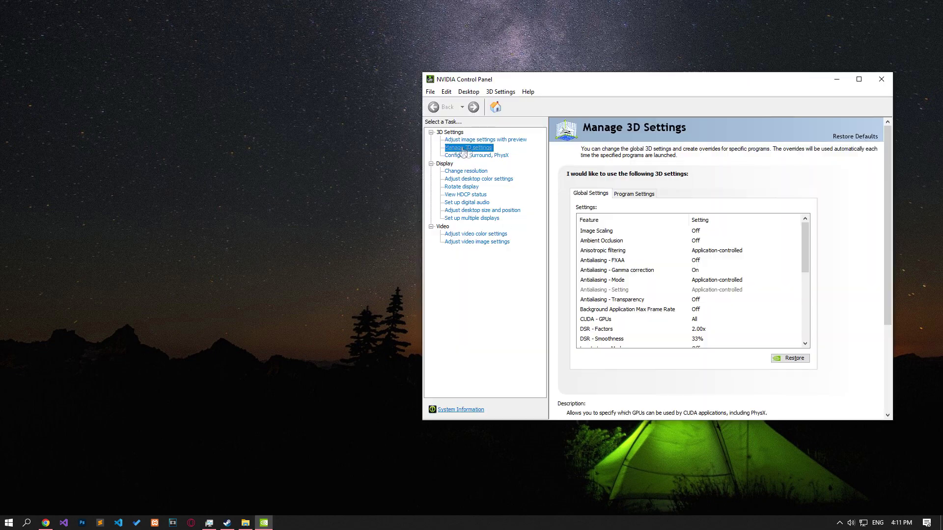
{"action": "left_click", "coordinate": [634, 195]}
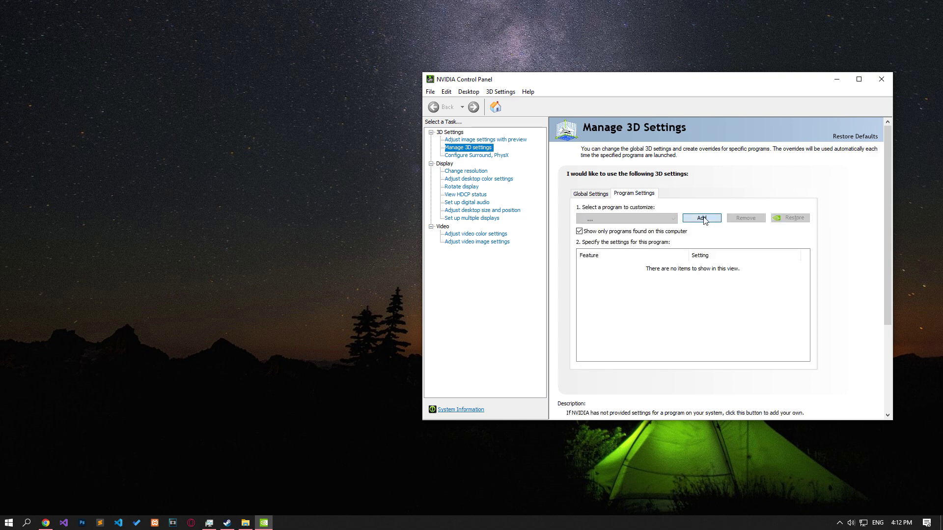
Add cod.exe as a customized program in NVIDIA Program Settings
{"action": "left_click", "coordinate": [704, 220]}
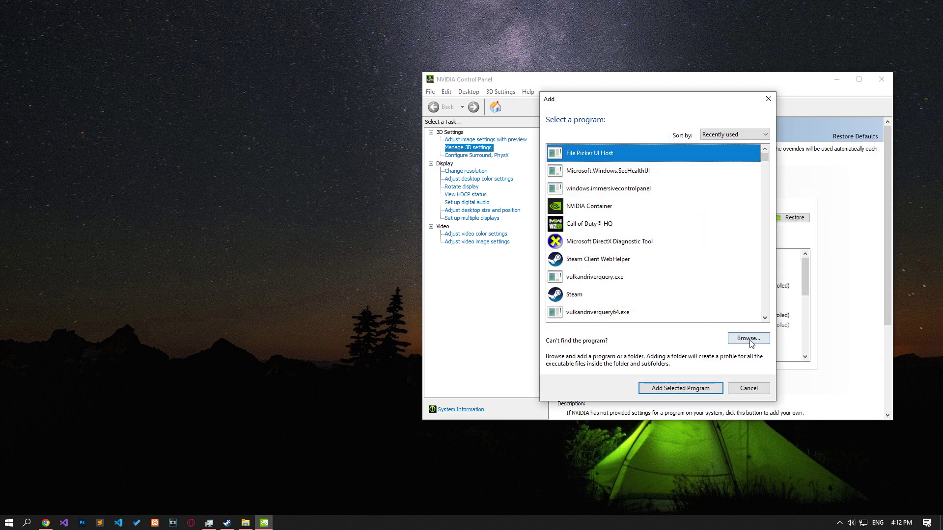
{"action": "left_click", "coordinate": [749, 339]}
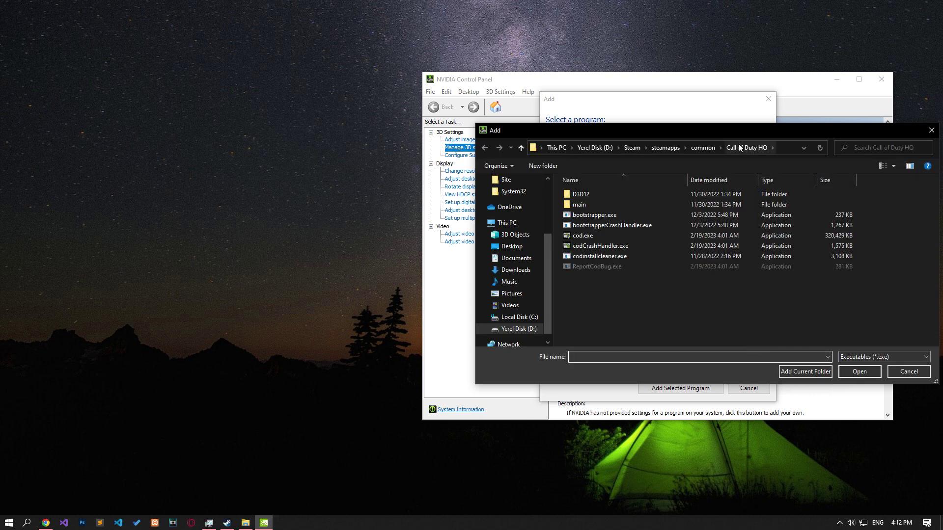
{"action": "left_click", "coordinate": [582, 284]}
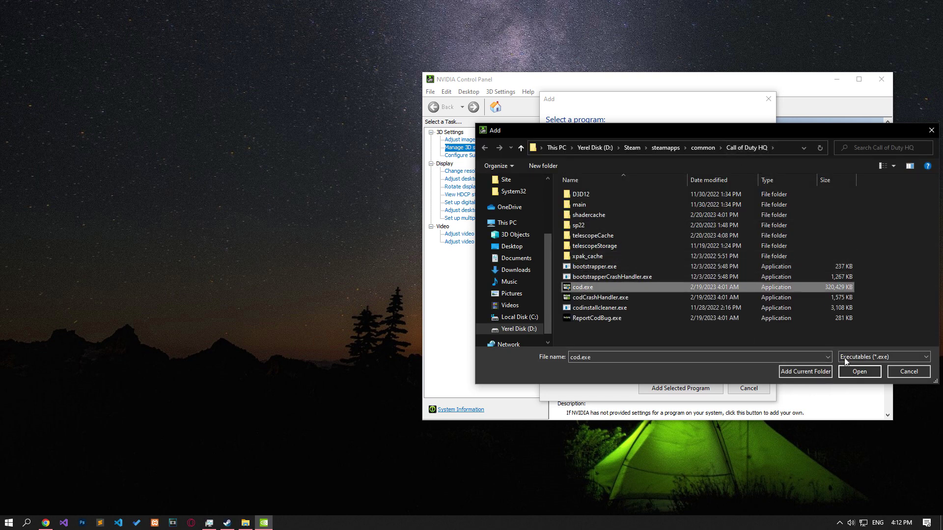
{"action": "left_click", "coordinate": [857, 372]}
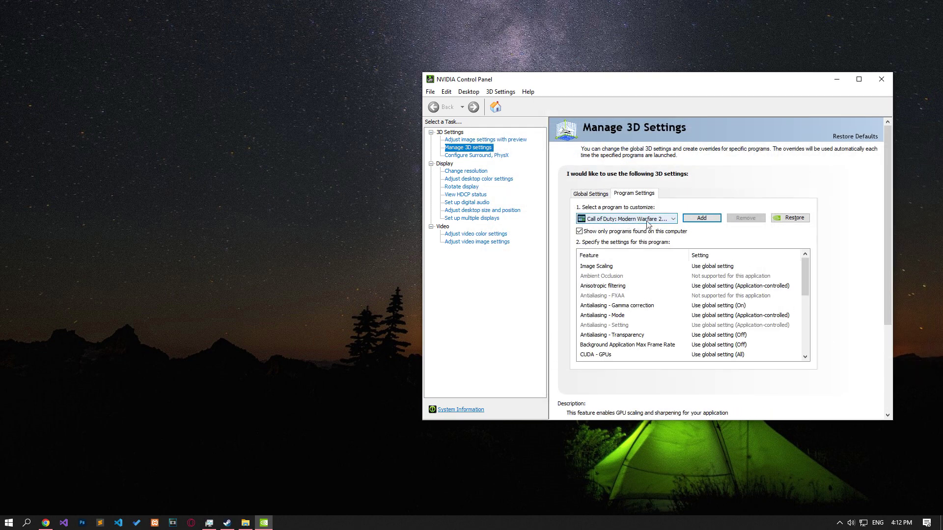
Turn Image Scaling on with GPU sharpening at 100% for the game and apply
{"action": "left_click", "coordinate": [611, 269]}
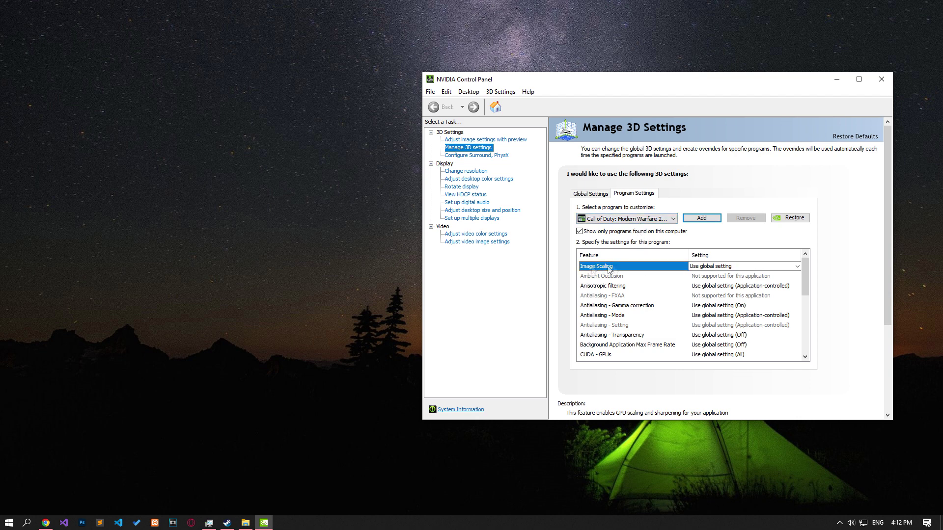
{"action": "left_click", "coordinate": [694, 269]}
{"action": "left_click", "coordinate": [706, 318]}
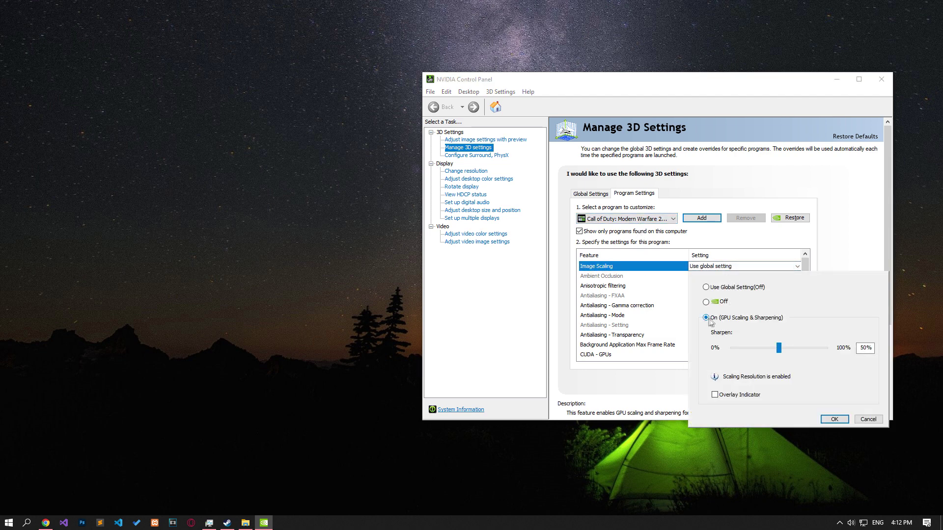
{"action": "left_click_drag", "start_coordinate": [780, 348], "coordinate": [828, 348]}
{"action": "left_click", "coordinate": [835, 420]}
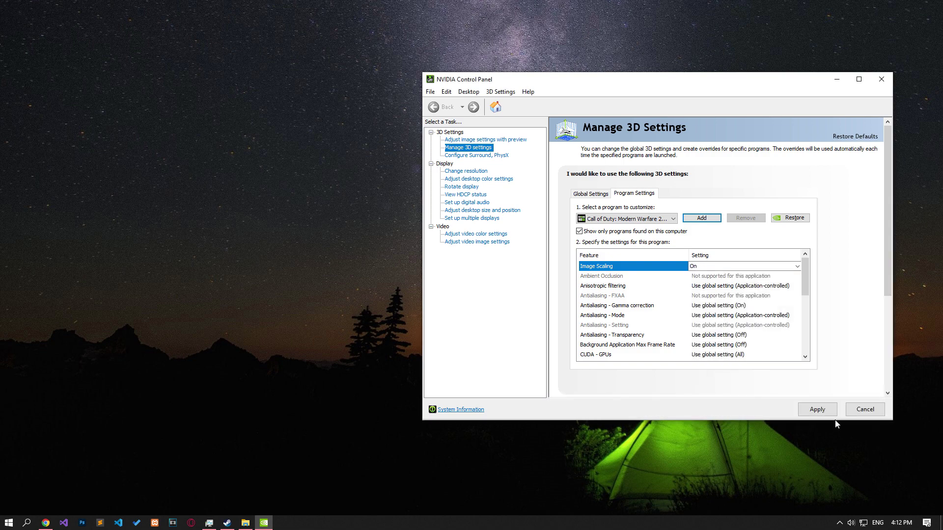
{"action": "left_click", "coordinate": [818, 410]}
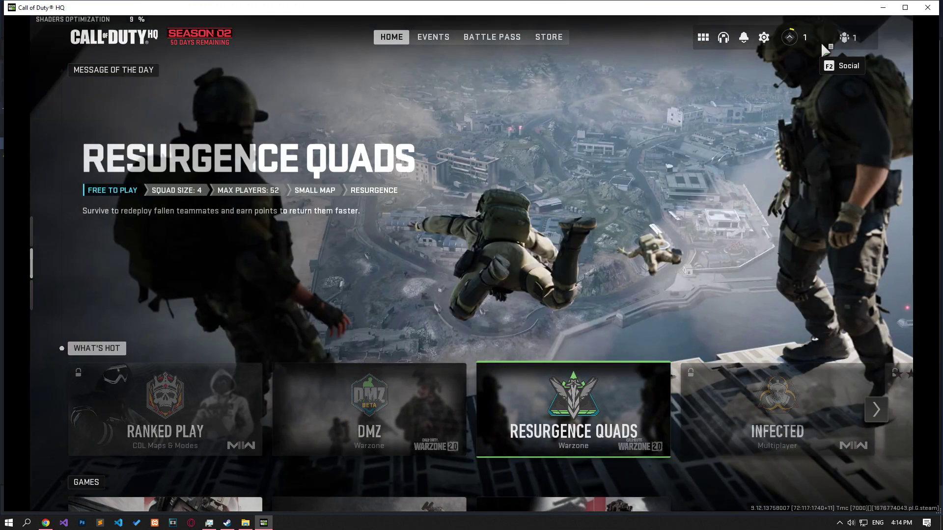
Set Call of Duty HQ's display mode to Fullscreen Extended Window and apply it
{"action": "left_click", "coordinate": [764, 36]}
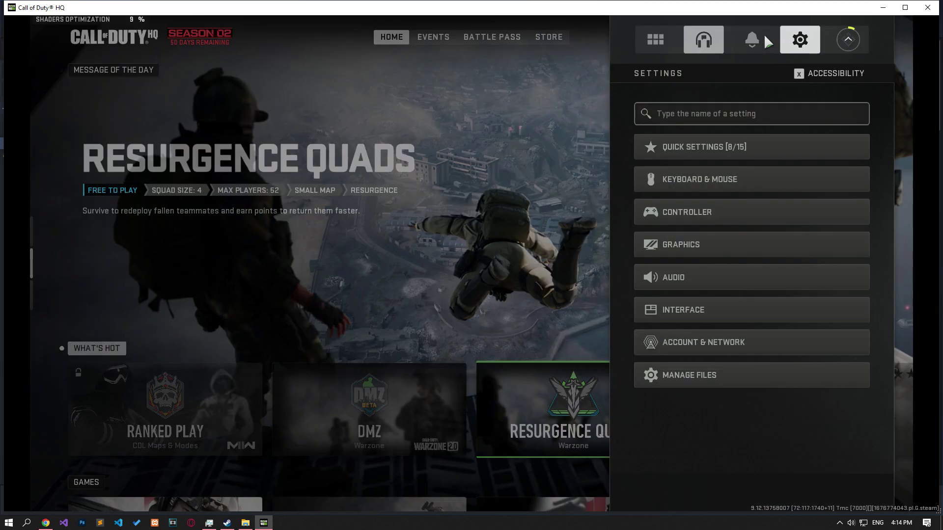
{"action": "left_click", "coordinate": [687, 244]}
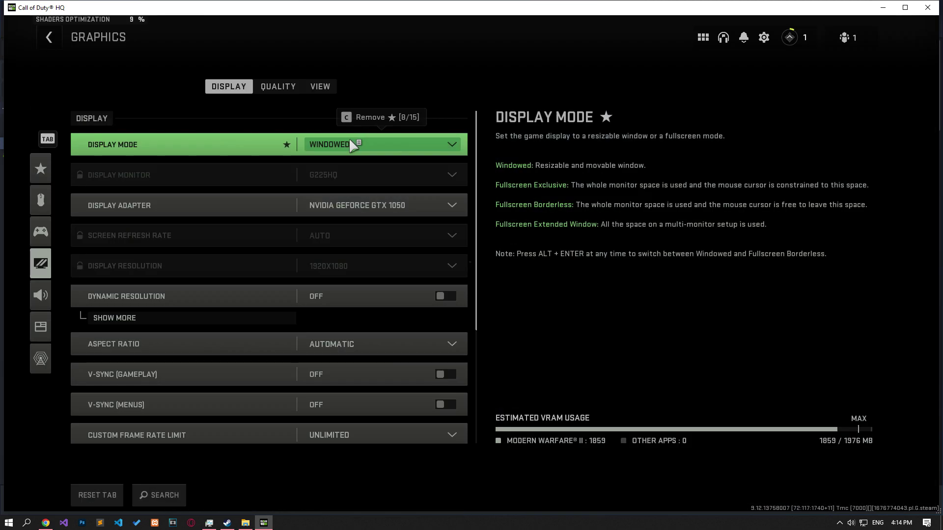
{"action": "left_click", "coordinate": [350, 141]}
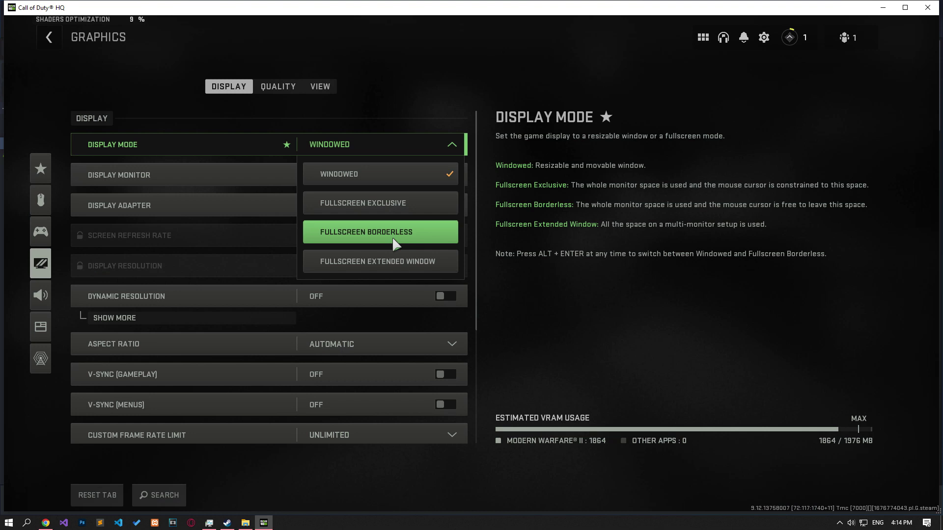
{"action": "left_click", "coordinate": [370, 261]}
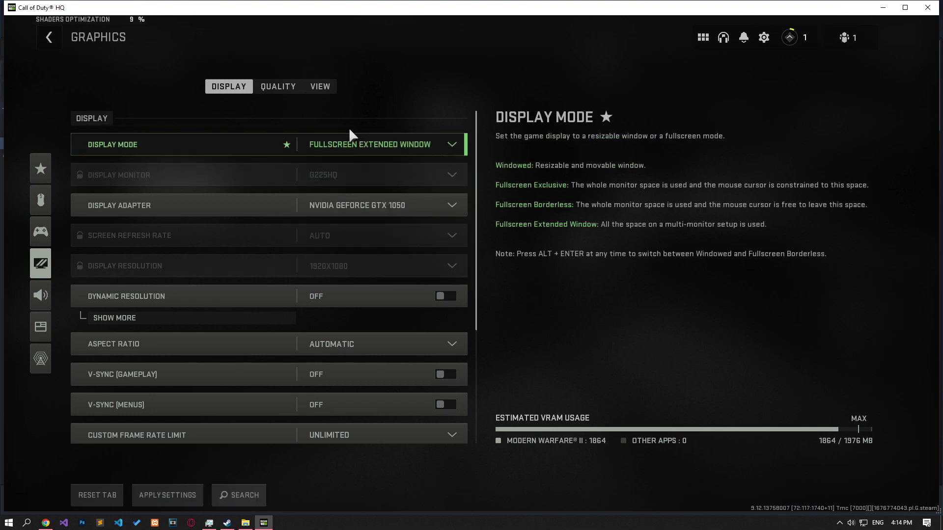
{"action": "left_click", "coordinate": [276, 85]}
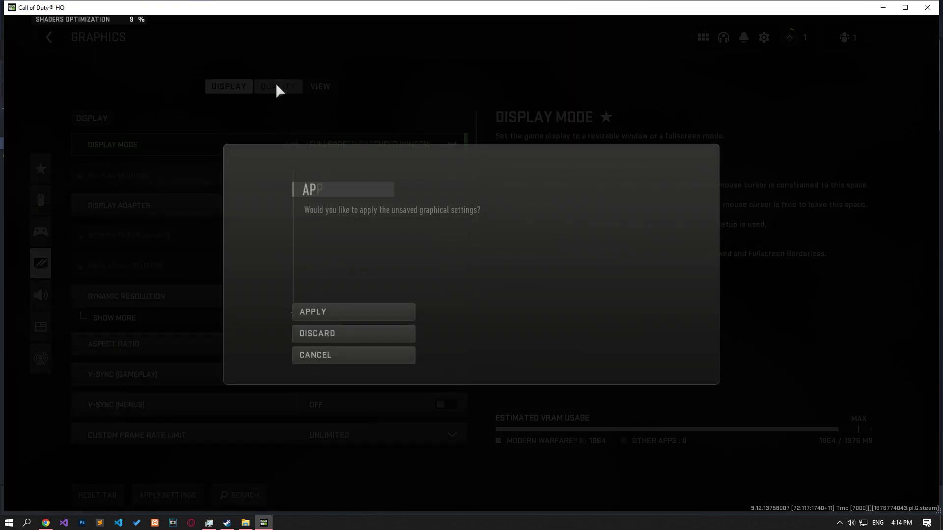
{"action": "left_click", "coordinate": [325, 314]}
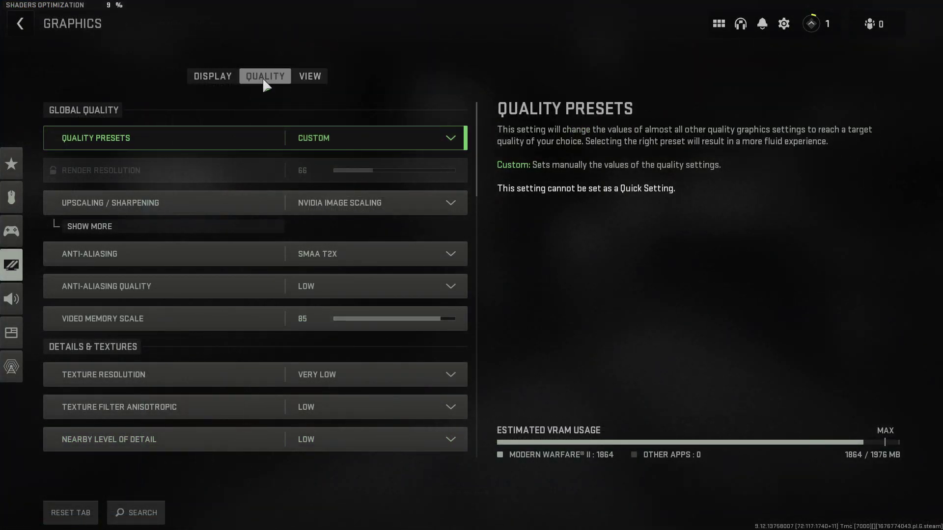
Set the quality preset to Minimum, keeping NVIDIA Image Scaling as the upscaler
{"action": "left_click", "coordinate": [310, 139]}
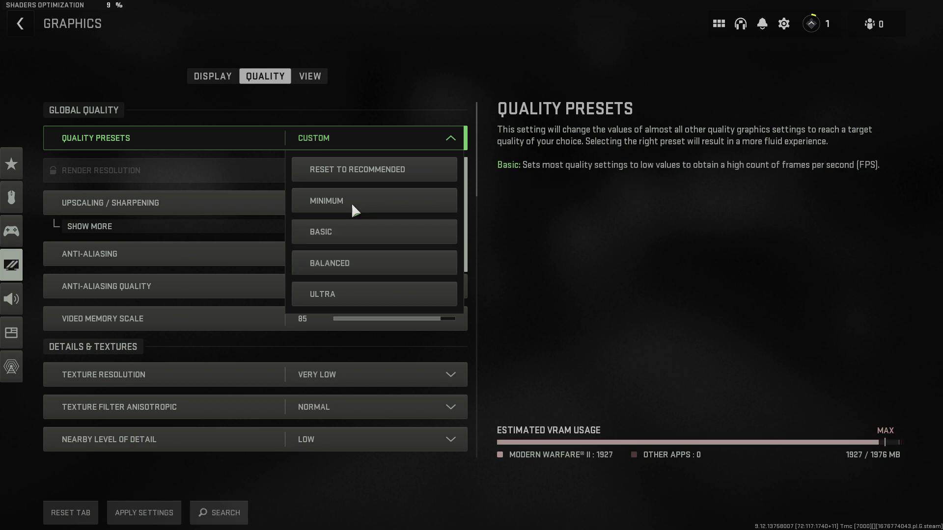
{"action": "scroll", "coordinate": [344, 260], "scroll_direction": "down", "scroll_amount": 2}
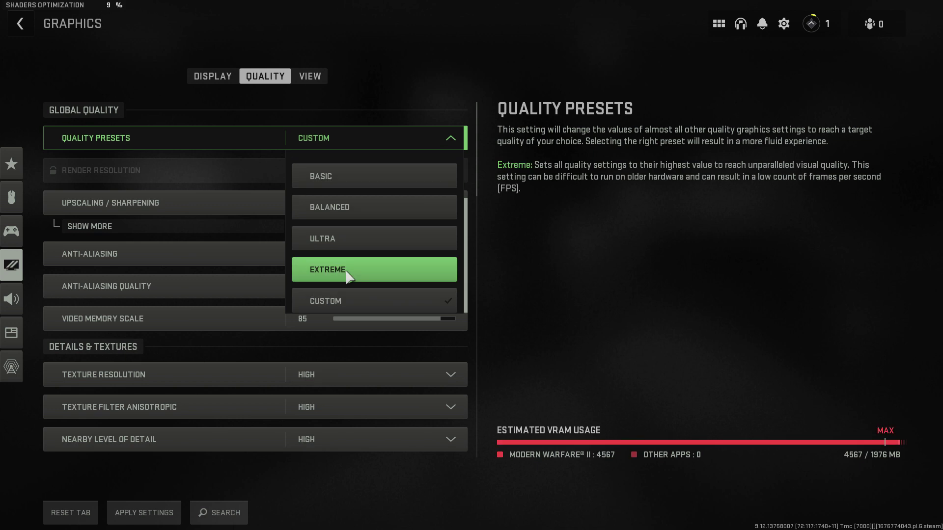
{"action": "scroll", "coordinate": [339, 245], "scroll_direction": "up", "scroll_amount": 2}
{"action": "left_click", "coordinate": [327, 207]}
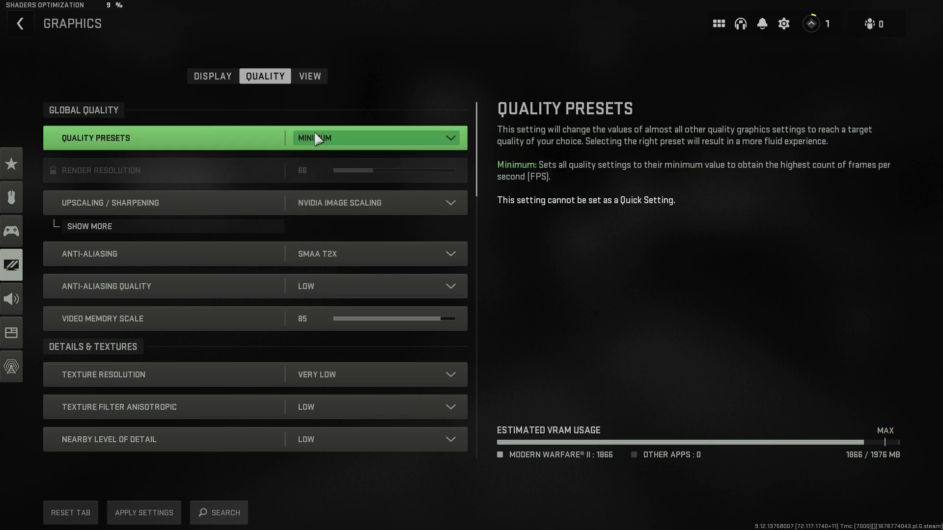
{"action": "left_click", "coordinate": [354, 212]}
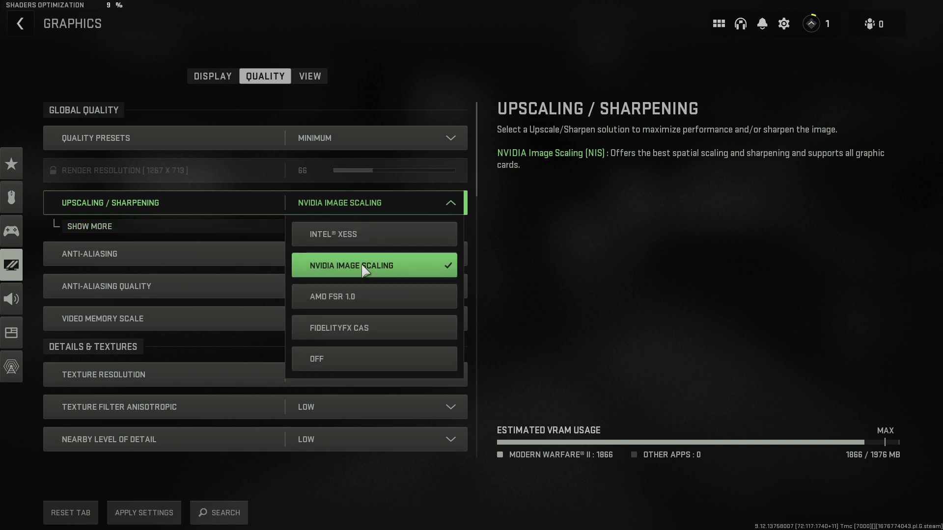
{"action": "left_click", "coordinate": [278, 227]}
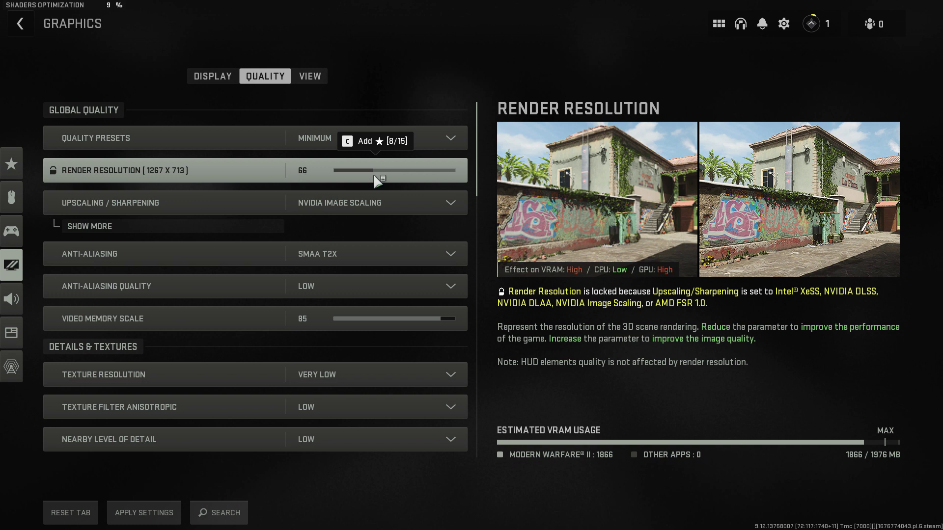
Review the remaining graphics settings and bring up the apply-changes prompt
{"action": "scroll", "coordinate": [311, 292], "scroll_direction": "down", "scroll_amount": 5}
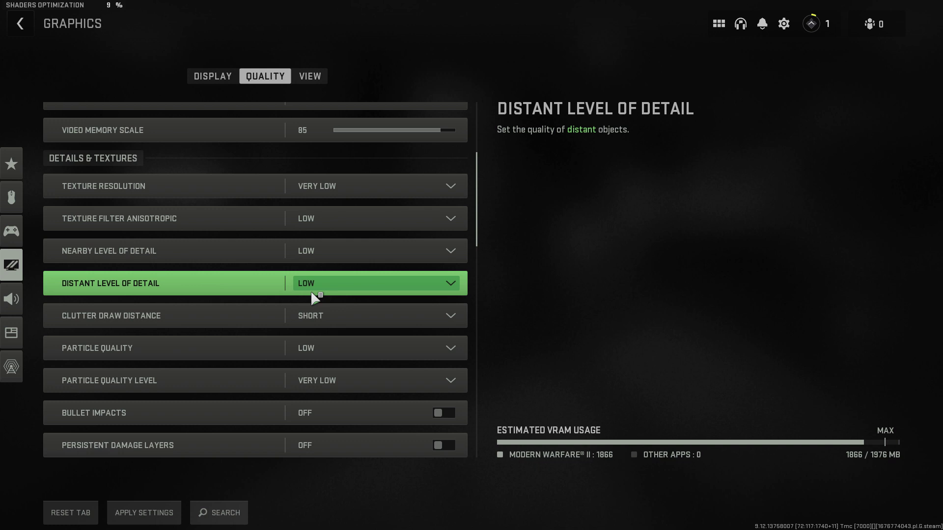
{"action": "scroll", "coordinate": [311, 291], "scroll_direction": "down", "scroll_amount": 2}
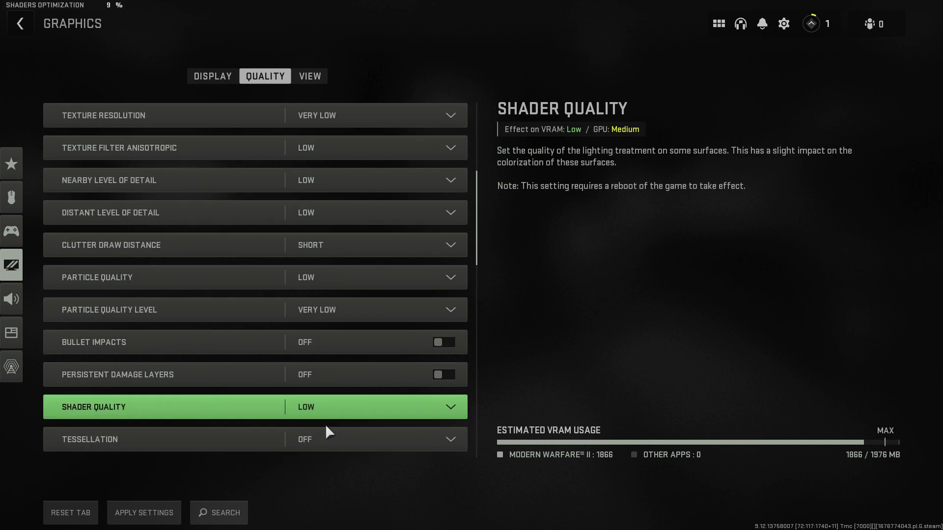
{"action": "scroll", "coordinate": [325, 425], "scroll_direction": "down", "scroll_amount": 1}
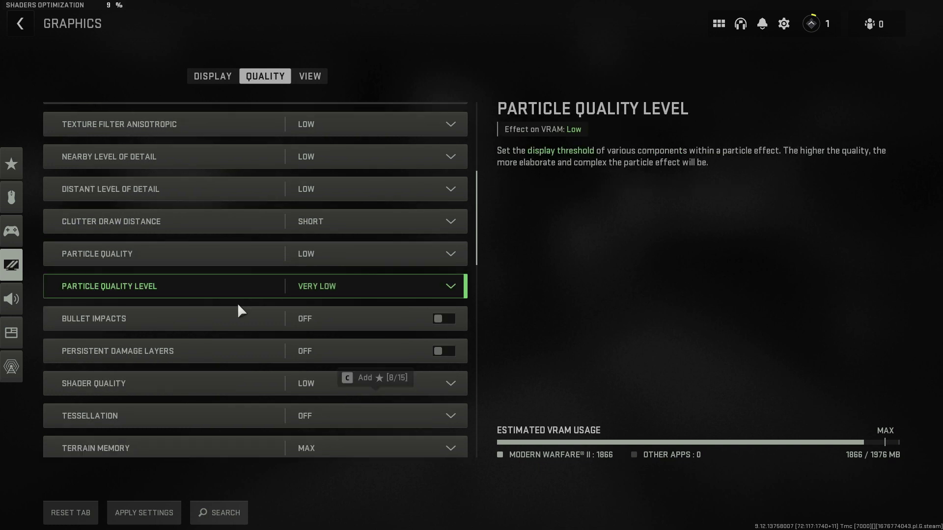
{"action": "scroll", "coordinate": [238, 306], "scroll_direction": "down", "scroll_amount": 4}
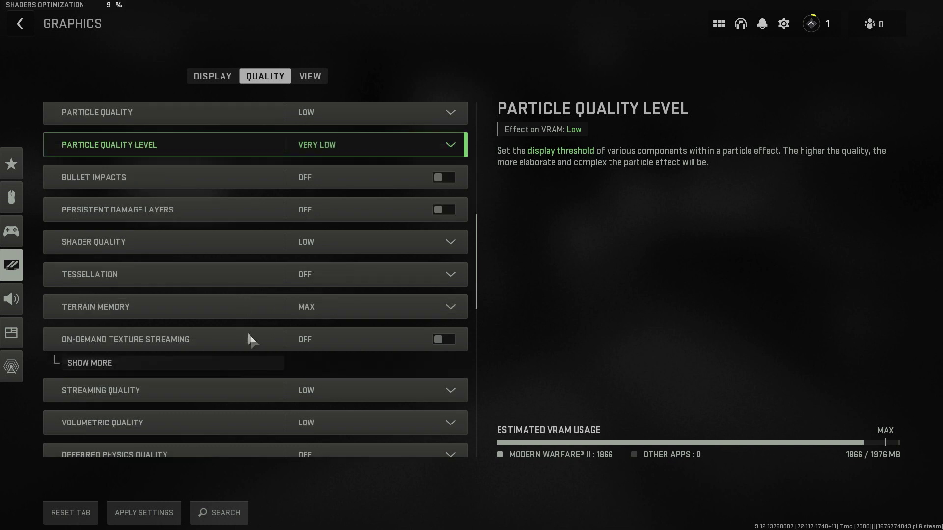
{"action": "mouse_move", "coordinate": [335, 347]}
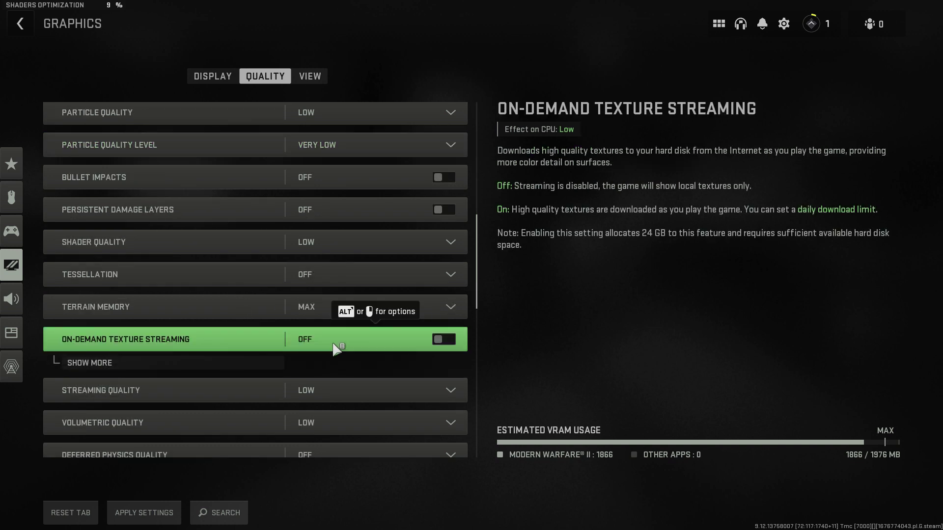
{"action": "scroll", "coordinate": [334, 347], "scroll_direction": "down", "scroll_amount": 10}
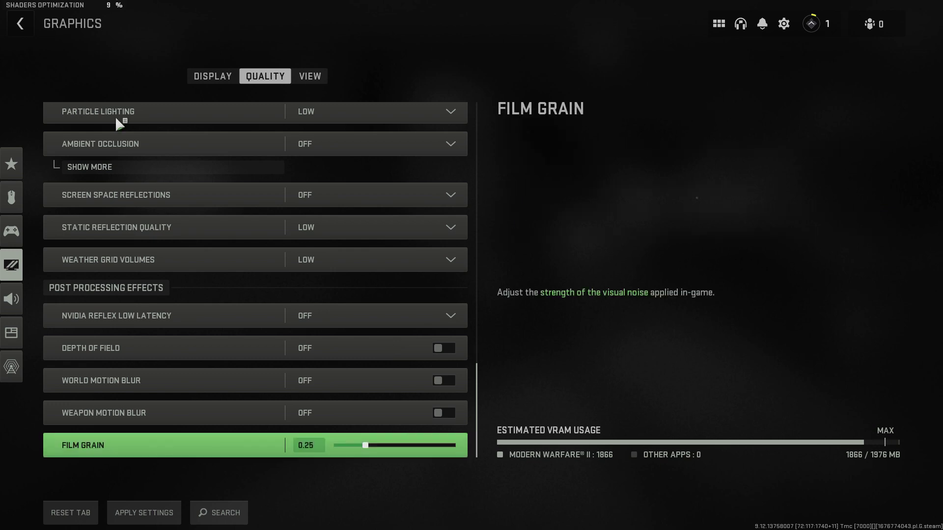
{"action": "key", "text": "Escape"}
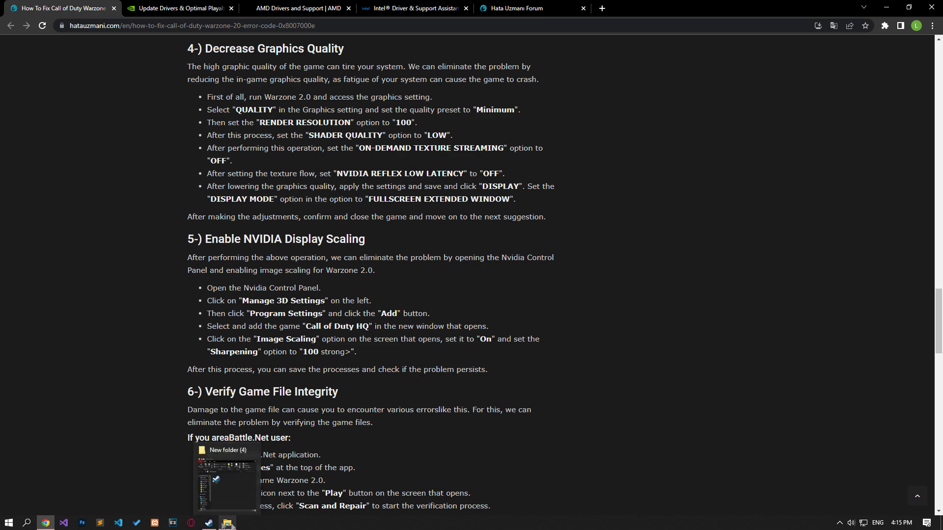
End the running Steam process in Task Manager
{"action": "right_click", "coordinate": [353, 523]}
{"action": "left_click", "coordinate": [385, 475]}
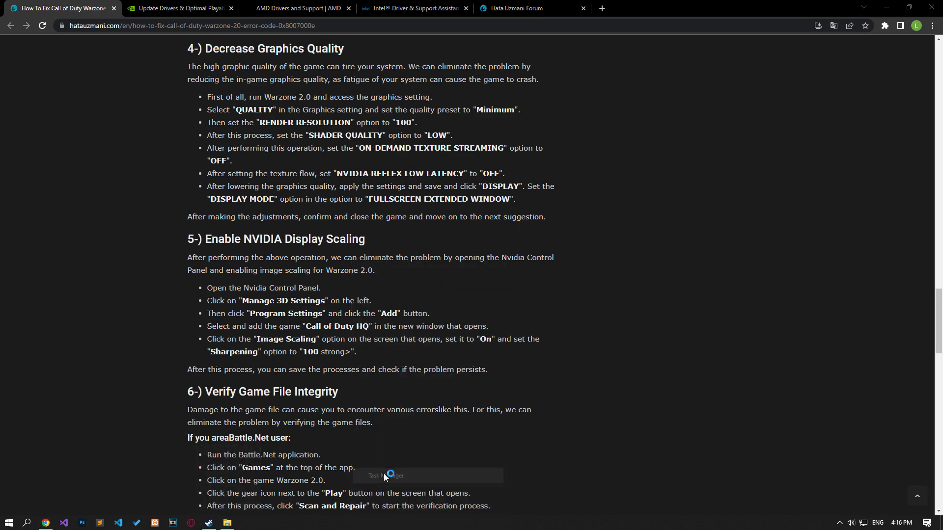
{"action": "left_click", "coordinate": [459, 145]}
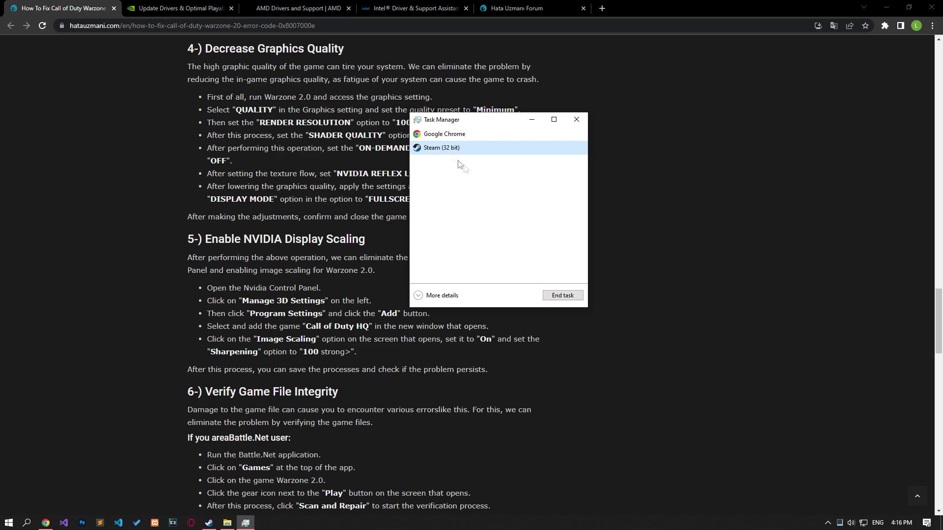
{"action": "left_click", "coordinate": [562, 295]}
{"action": "left_click", "coordinate": [576, 119]}
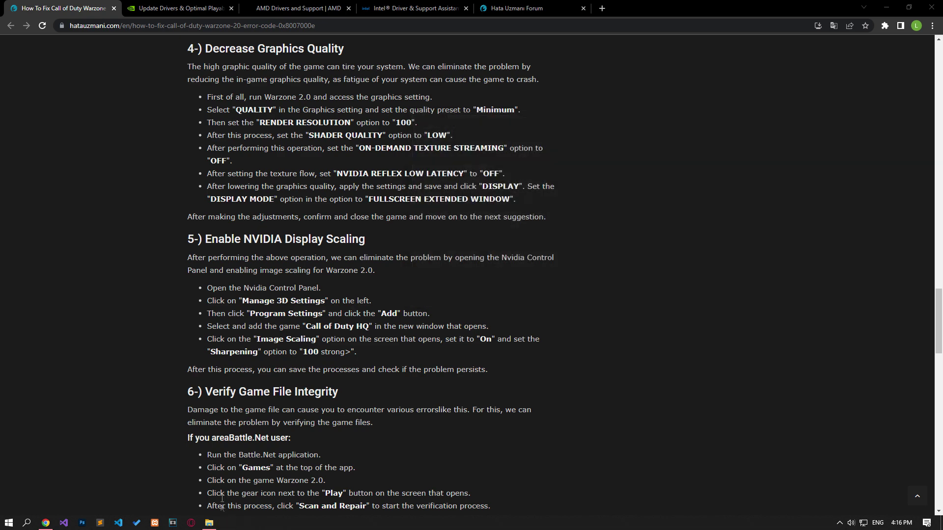
Relaunch Steam from its shortcut with Run as administrator
{"action": "left_click", "coordinate": [214, 491]}
{"action": "left_click", "coordinate": [446, 278]}
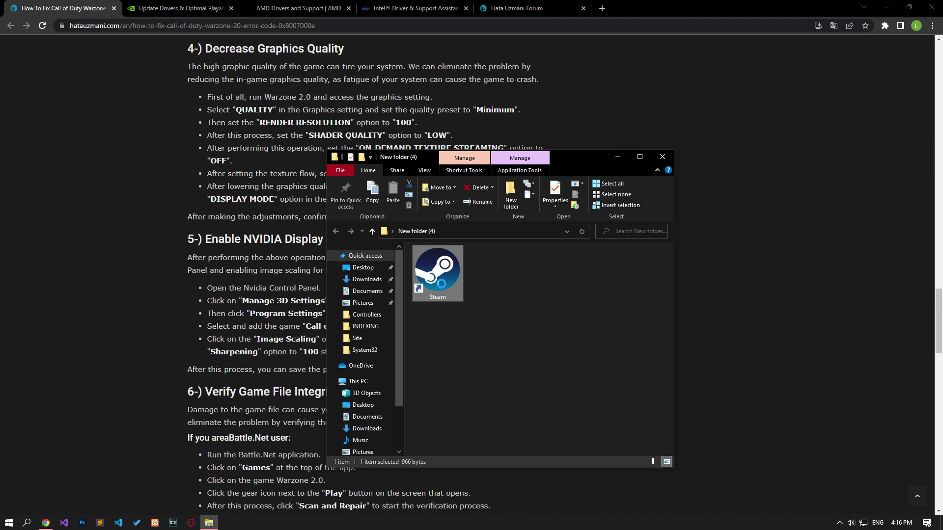
{"action": "right_click", "coordinate": [441, 284]}
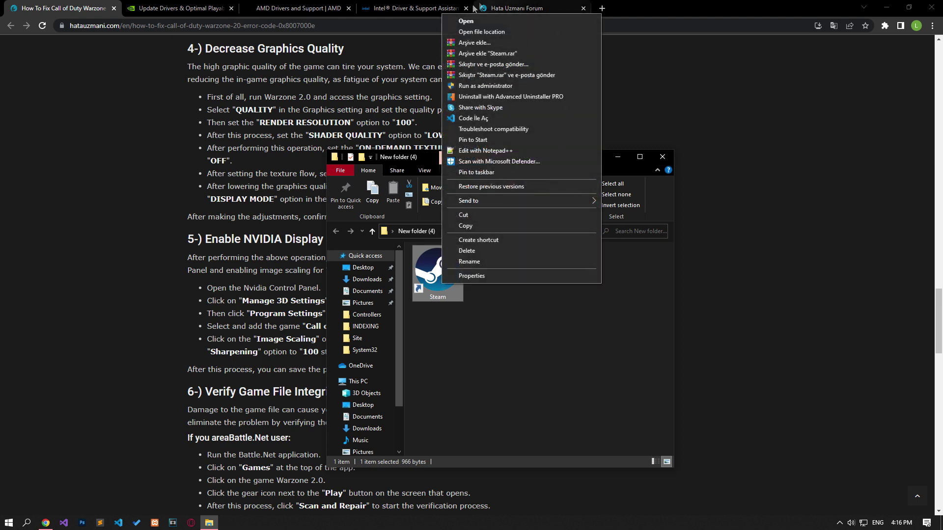
{"action": "left_click", "coordinate": [484, 86]}
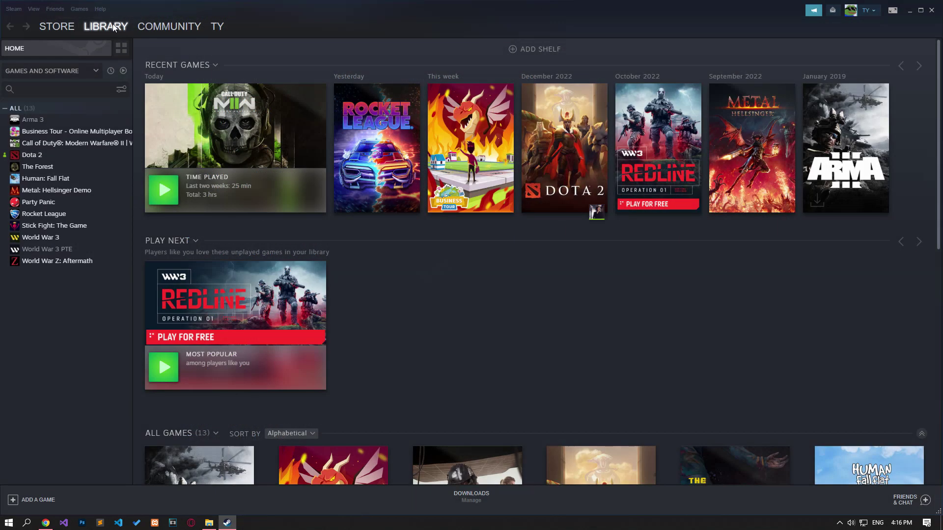
Verify the Modern Warfare II game files from Steam's Local Files properties, then minimize Steam
{"action": "left_click", "coordinate": [56, 144]}
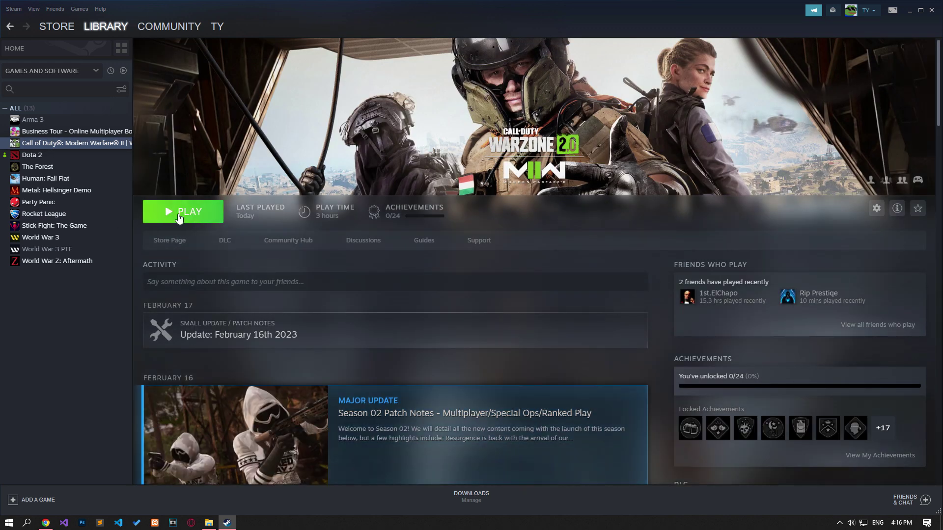
{"action": "right_click", "coordinate": [70, 146]}
{"action": "left_click", "coordinate": [92, 205]}
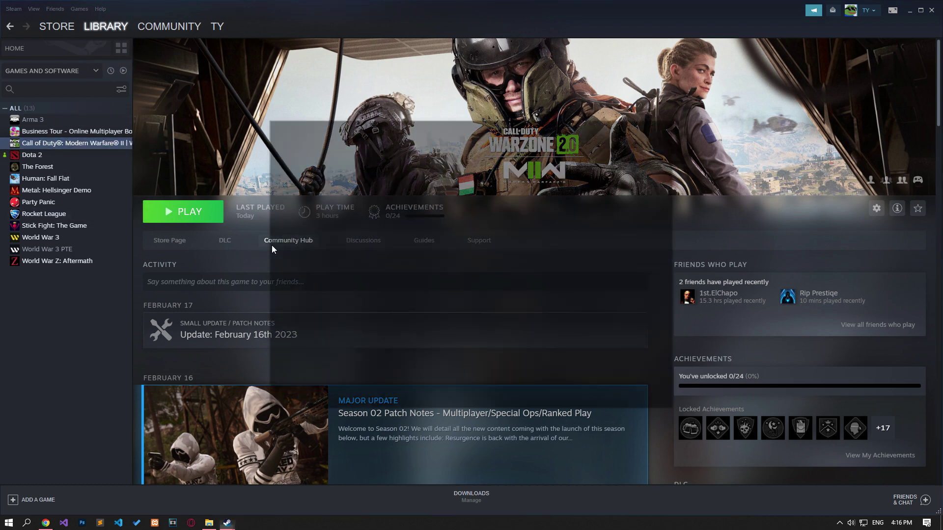
{"action": "left_click", "coordinate": [295, 210]}
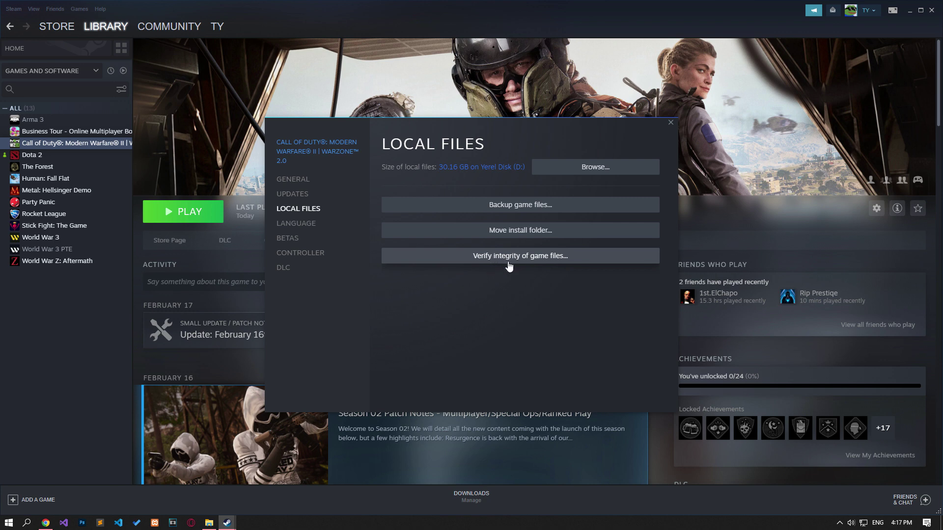
{"action": "left_click", "coordinate": [671, 122]}
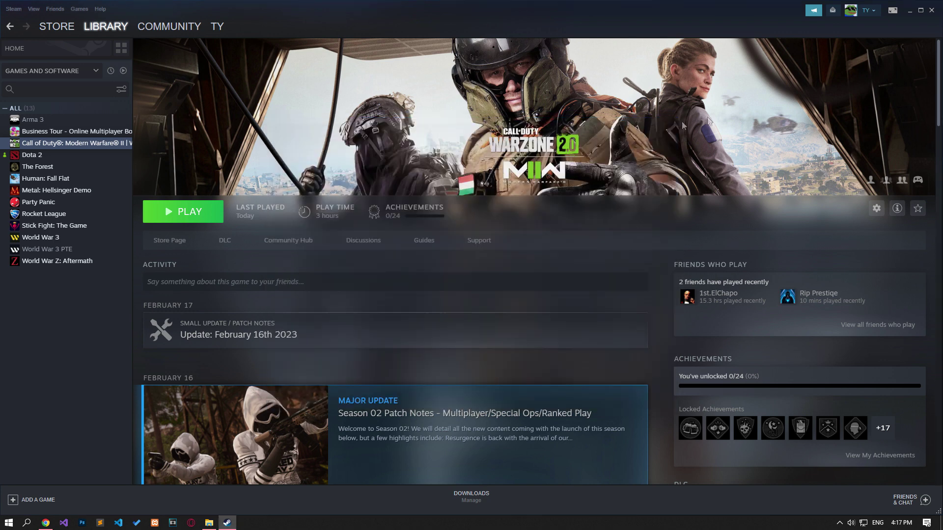
{"action": "left_click", "coordinate": [908, 10]}
{"action": "left_click", "coordinate": [521, 8]}
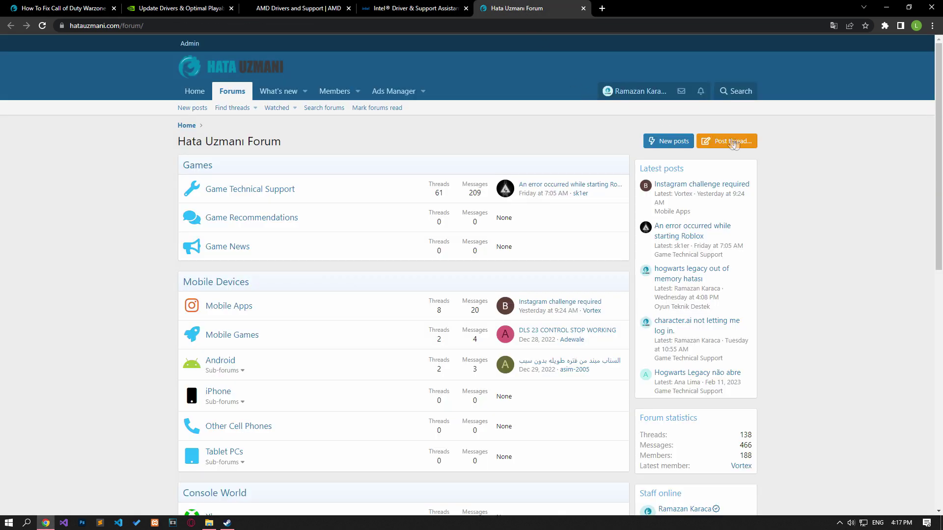
Start a new thread on Hata Uzmanı Forum to bring up the forum-section chooser
{"action": "left_click", "coordinate": [737, 141]}
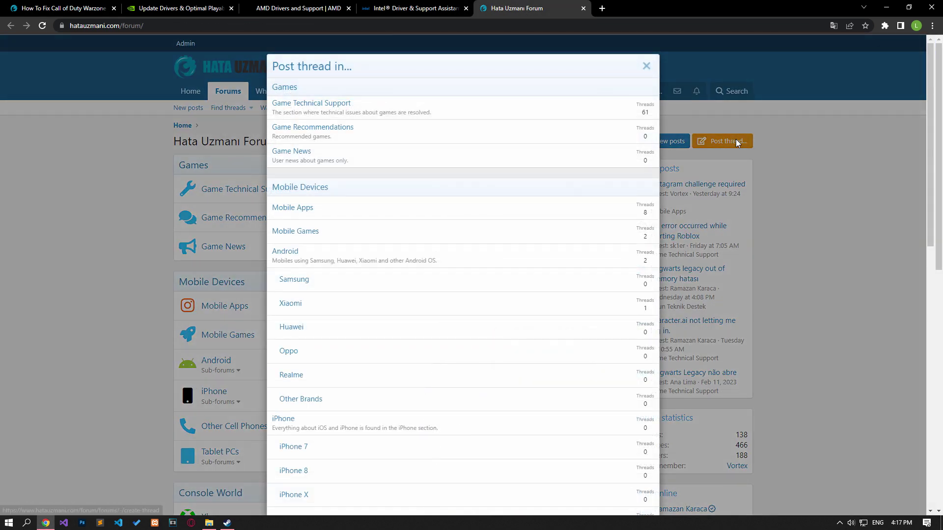